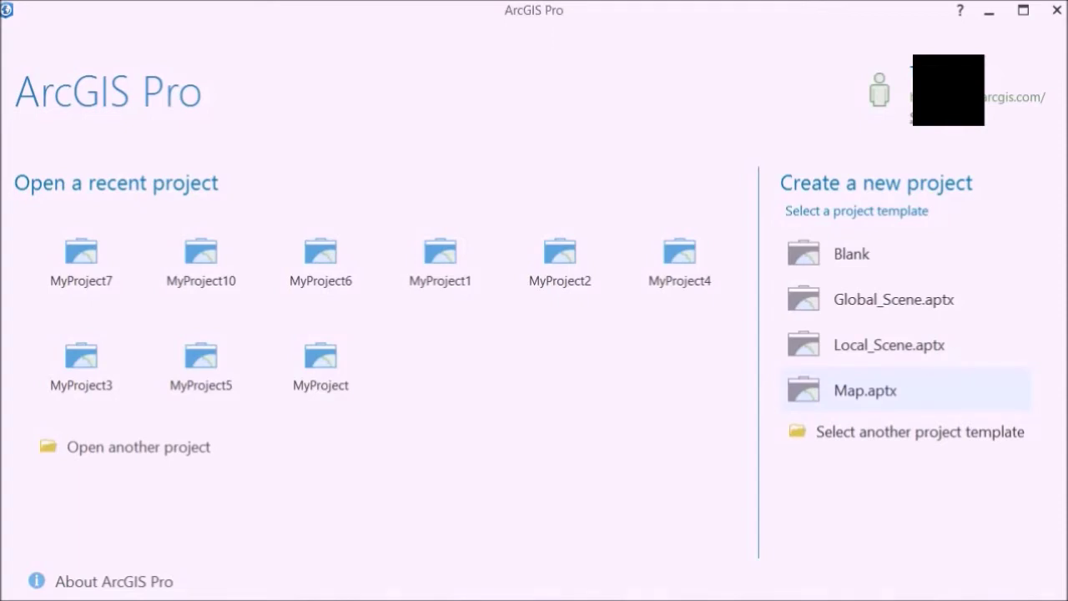
Choose the Map template on the start page to begin a new project
left_click(865, 390)
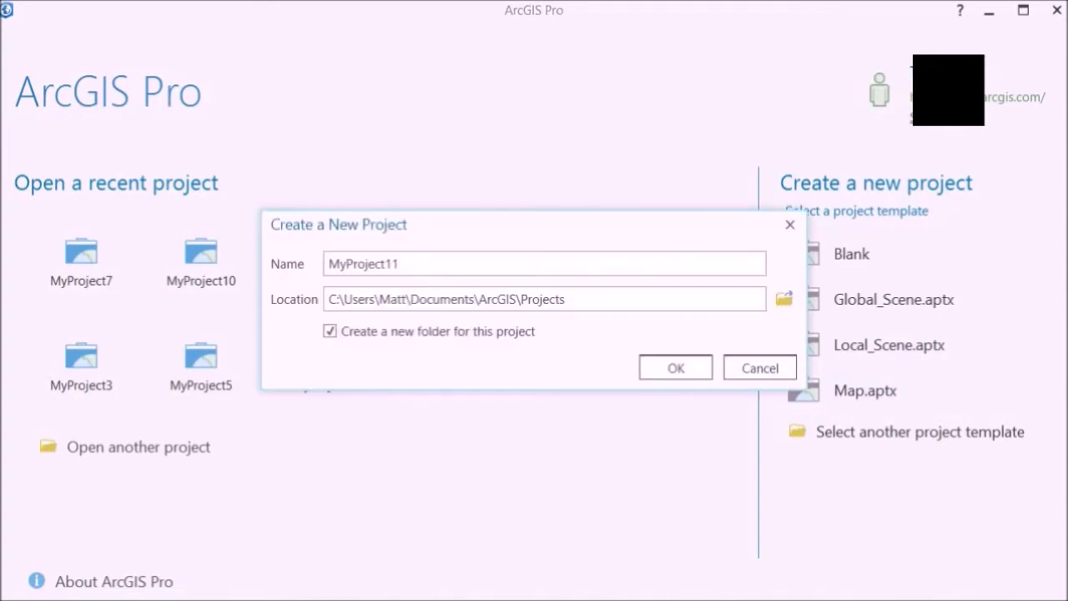
Accept the name MyProject11 and create the project from Map.aptx
left_click(676, 368)
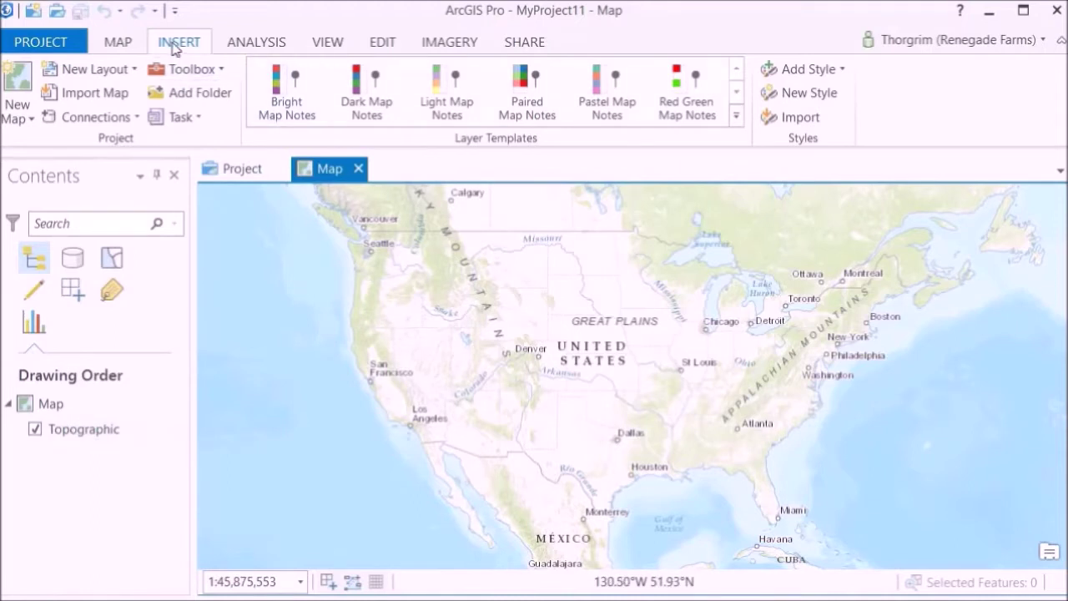
Pick Topographic from the Map tab's Basemap gallery to reapply it as World Topographic Map
left_click(121, 45)
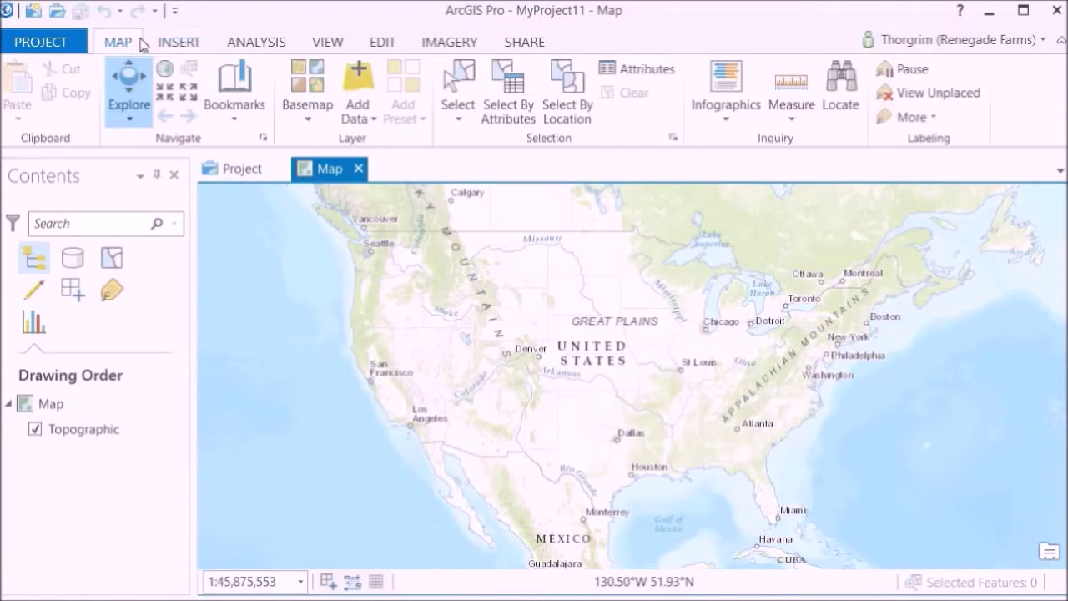
left_click(305, 107)
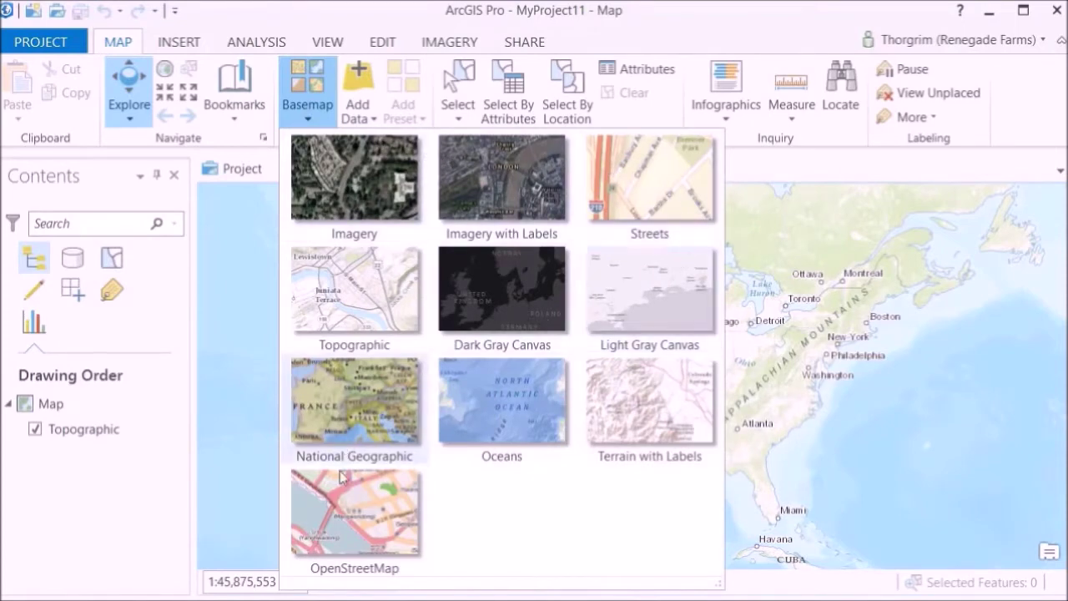
left_click(375, 284)
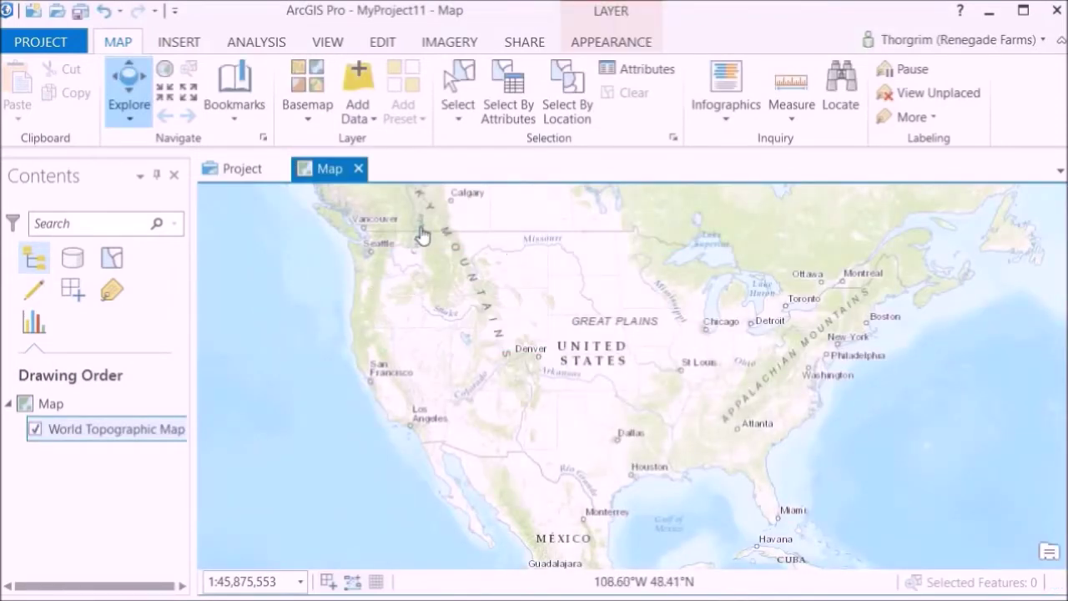
Pan north and zoom in toward Edmonton in western Canada
left_click_drag(443, 224, 443, 375)
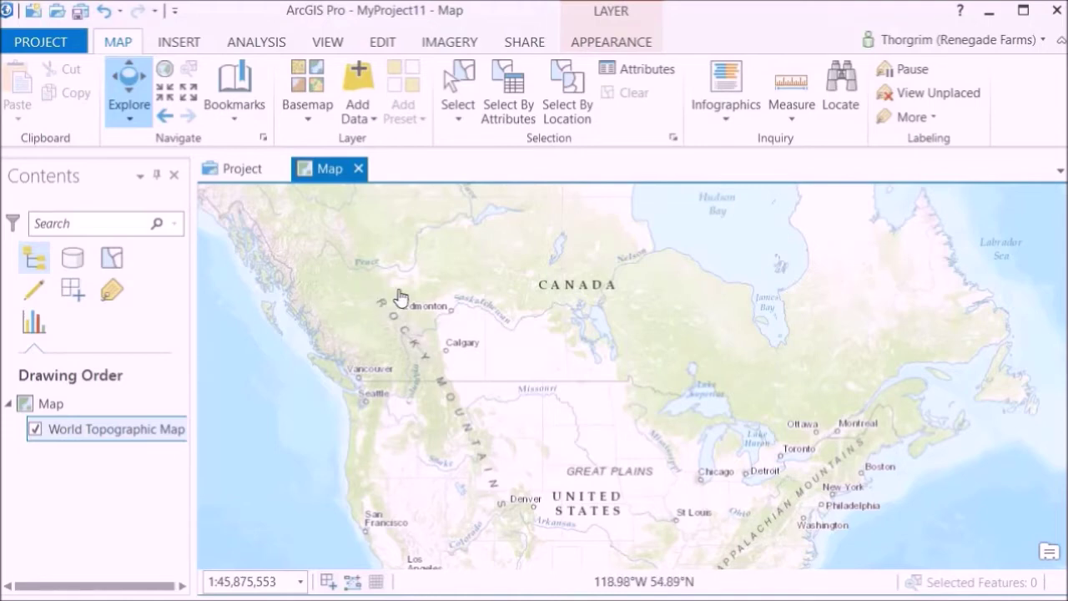
scroll(401, 298, "up", 2)
scroll(400, 298, "up", 1)
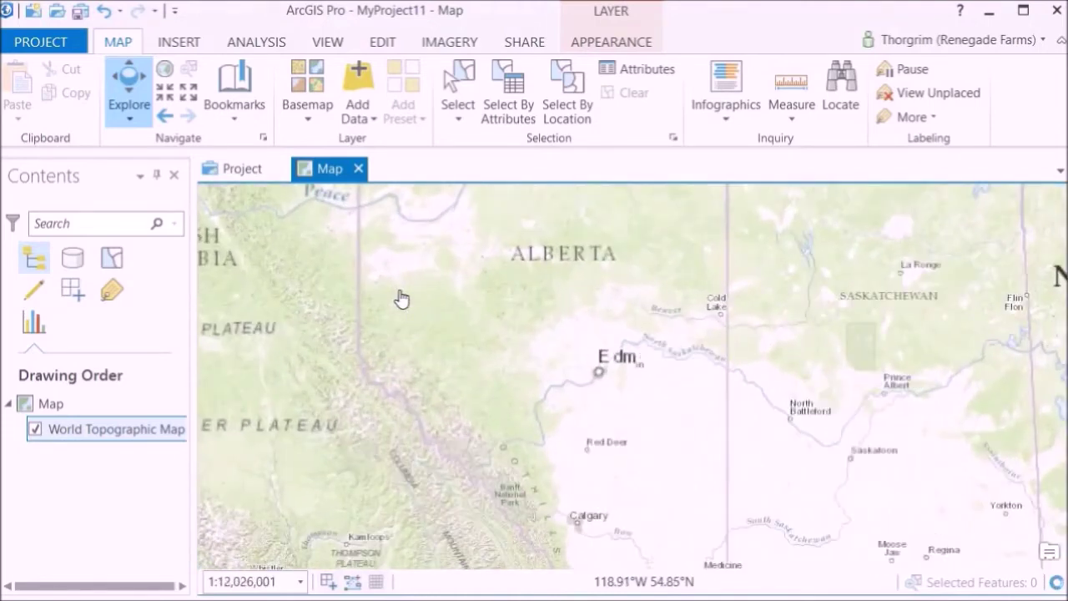
scroll(401, 298, "up", 1)
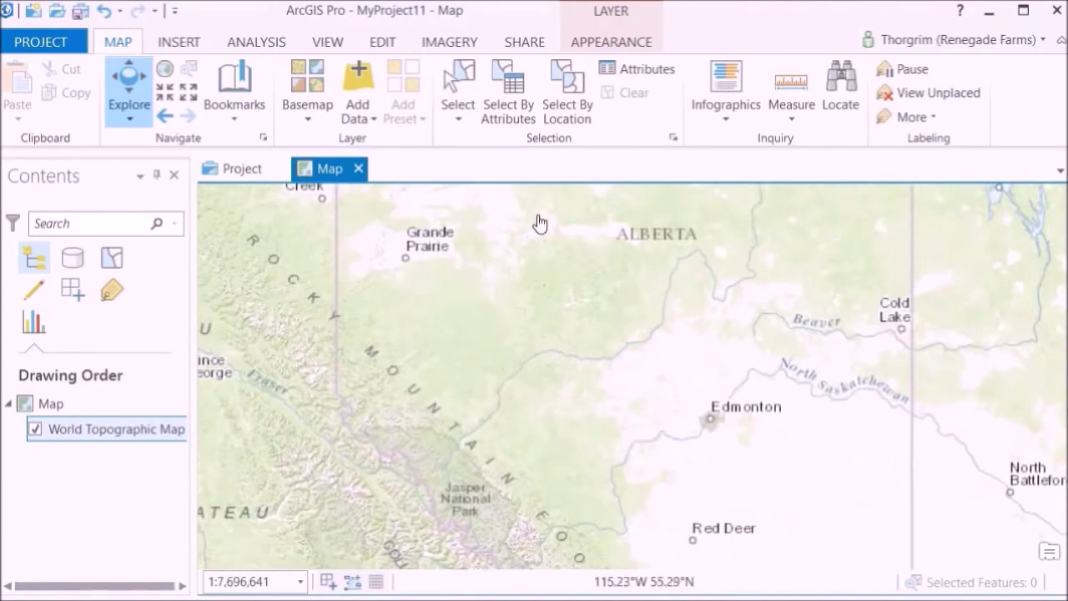
left_click(173, 102)
left_click(190, 106)
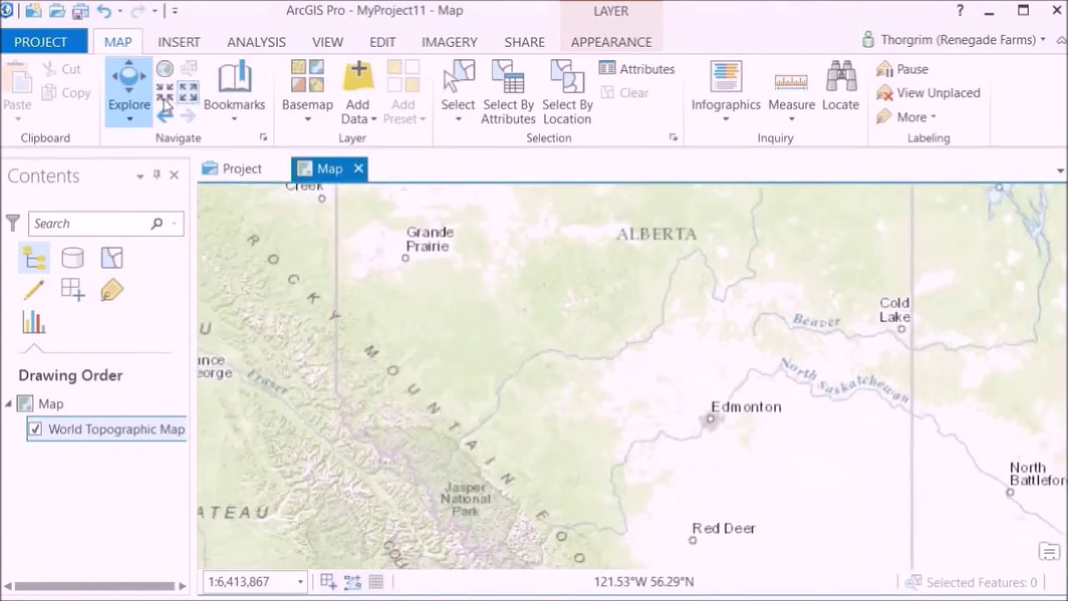
Reposition and zoom to centre the Alberta farmstead building cluster at 1:3,903
left_click_drag(720, 327, 672, 322)
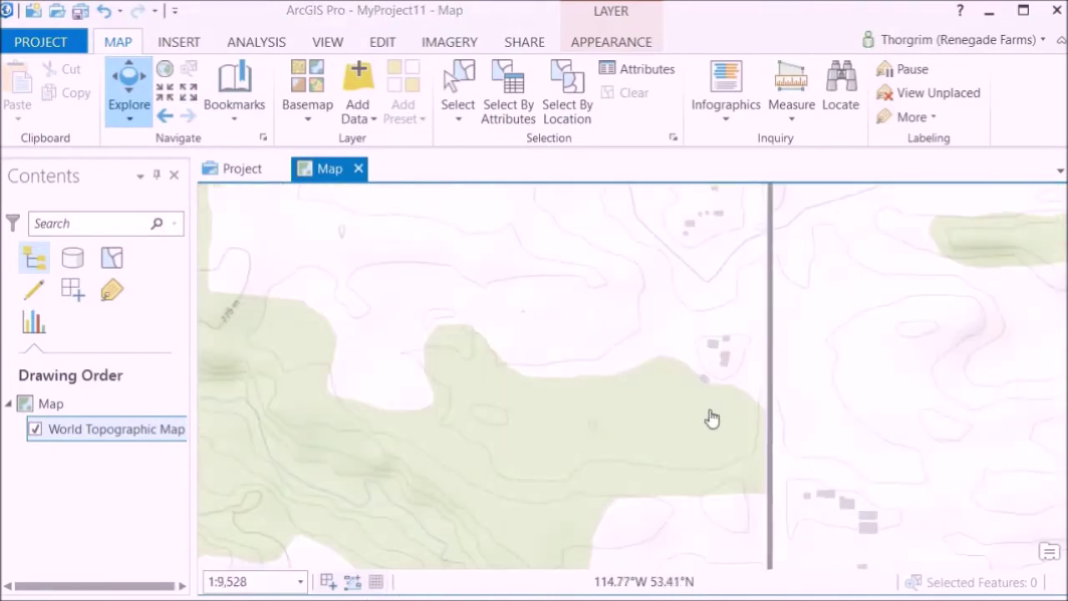
left_click_drag(697, 378, 785, 382)
scroll(784, 388, "up", 3)
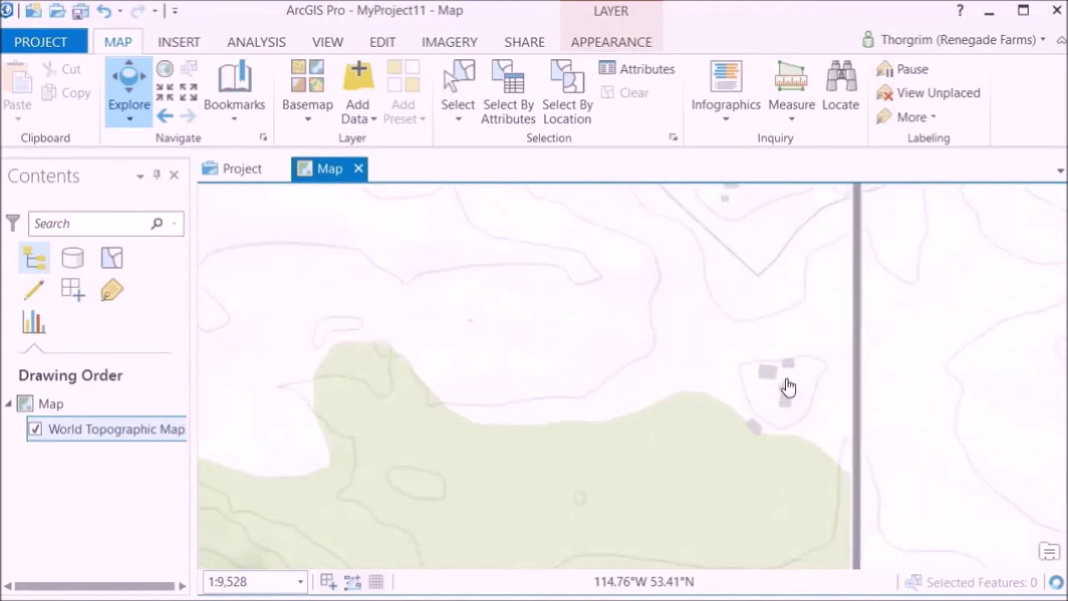
scroll(724, 427, "down", 1)
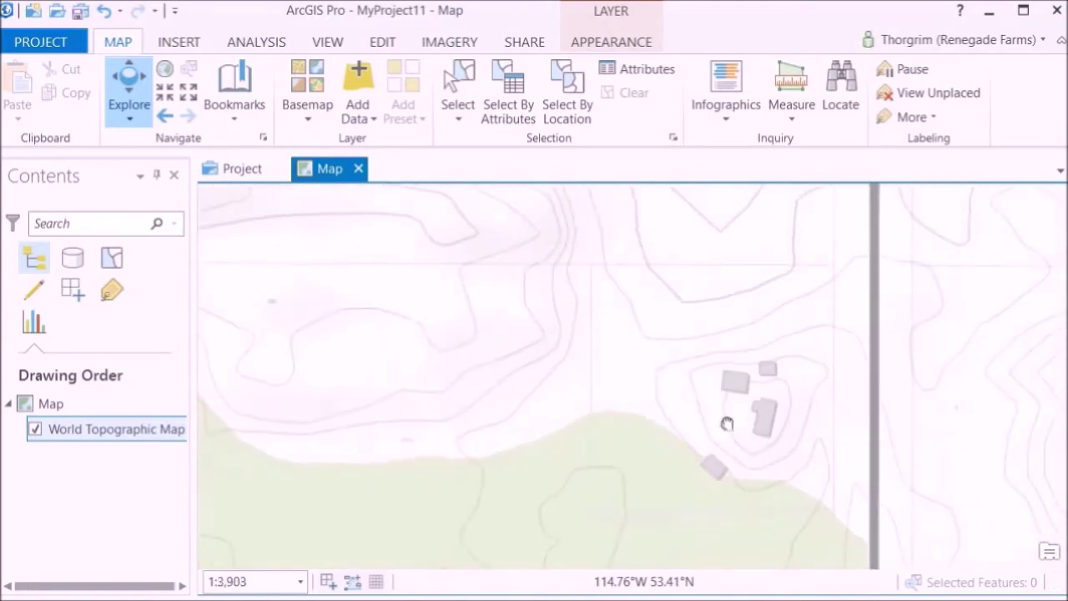
left_click_drag(726, 424, 739, 398)
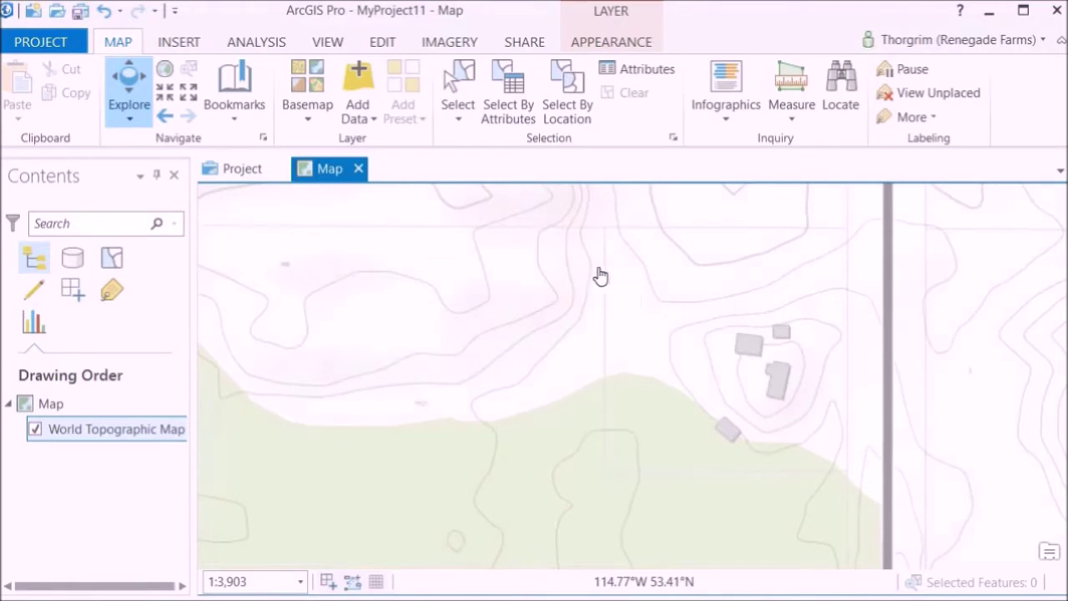
Search All Portal for 'layers' in the Add Data dialog
left_click(371, 121)
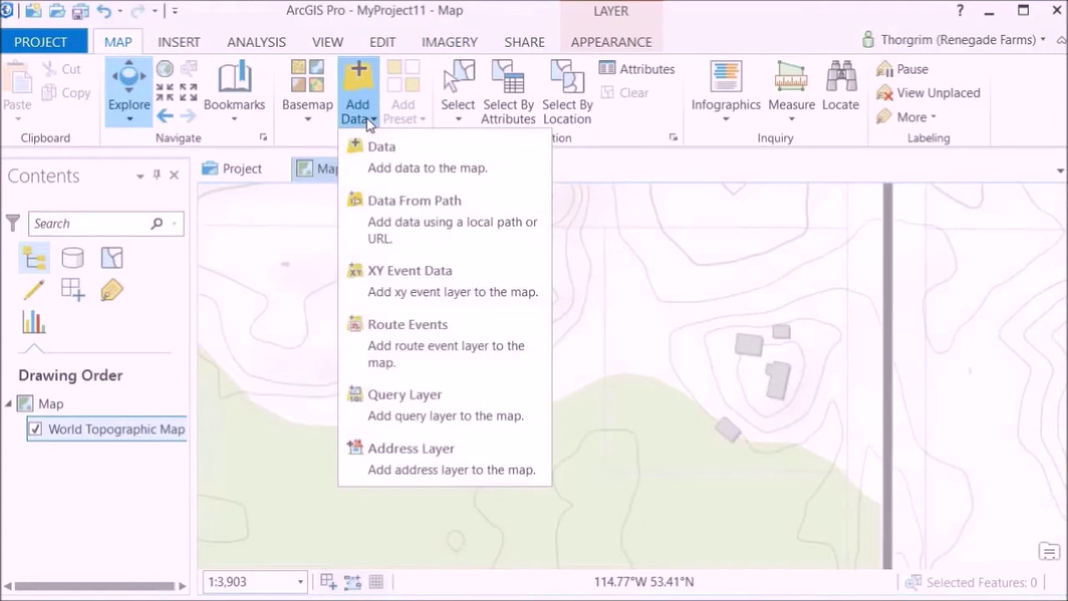
left_click(420, 169)
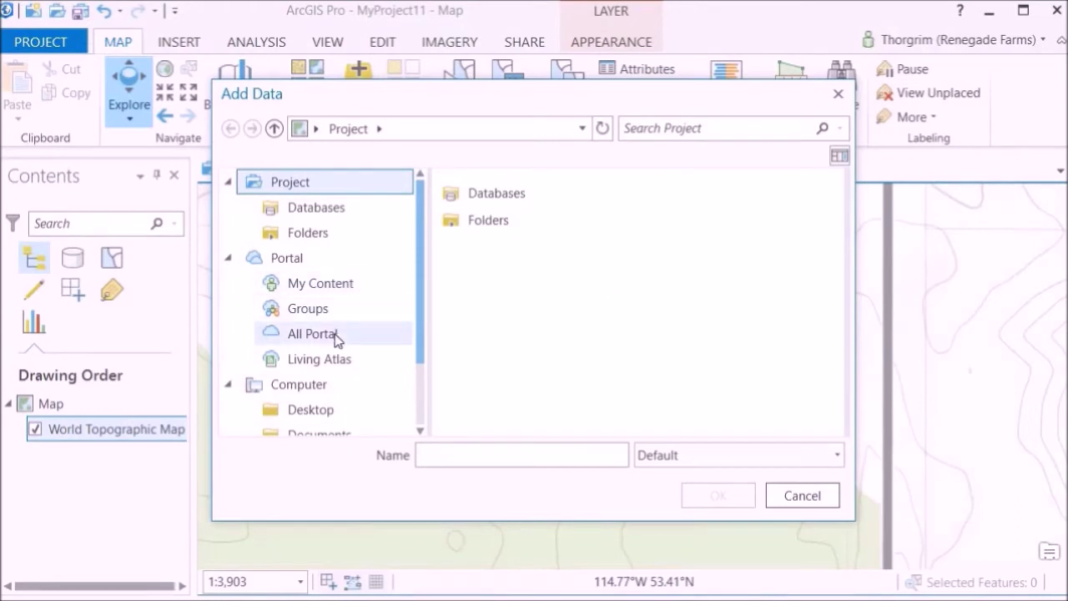
left_click(337, 334)
left_click(664, 132)
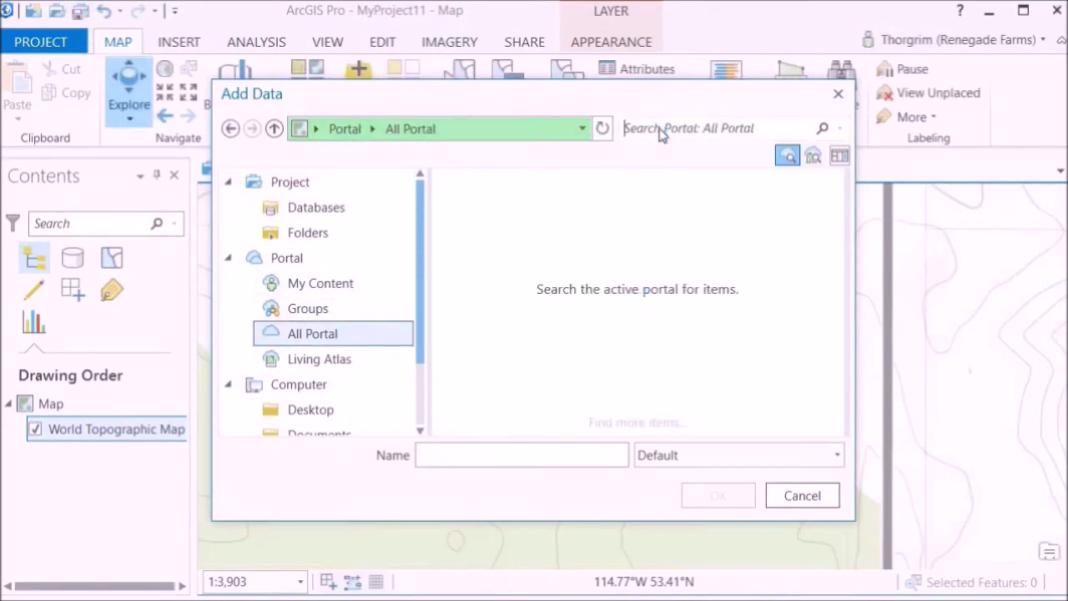
type("lay")
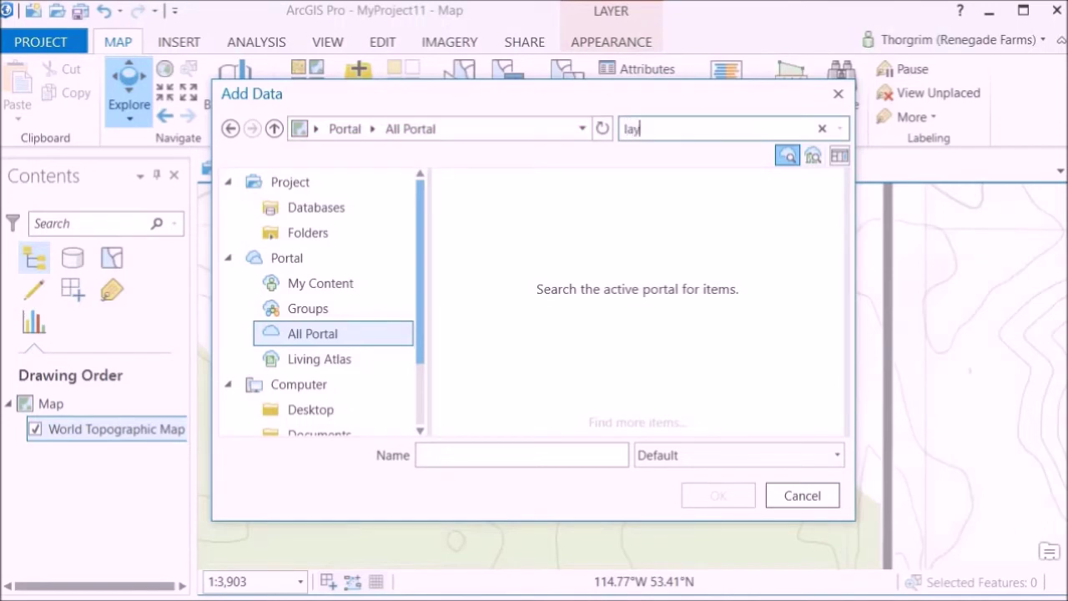
type("ers")
key("Return")
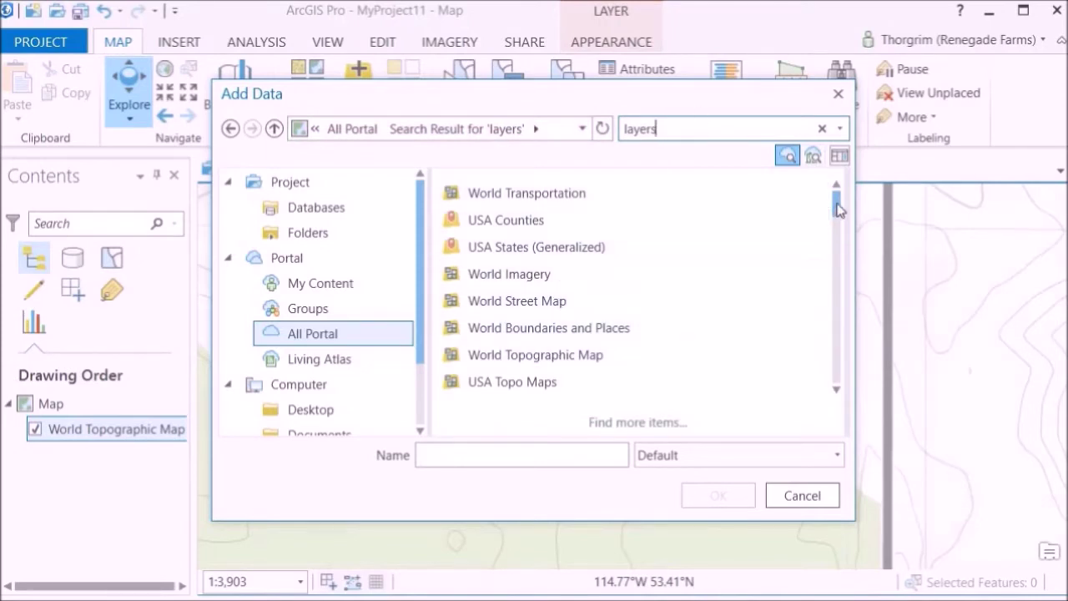
mouse_move(839, 205)
left_mouse_down()
mouse_move(843, 286)
mouse_move(837, 203)
left_mouse_up()
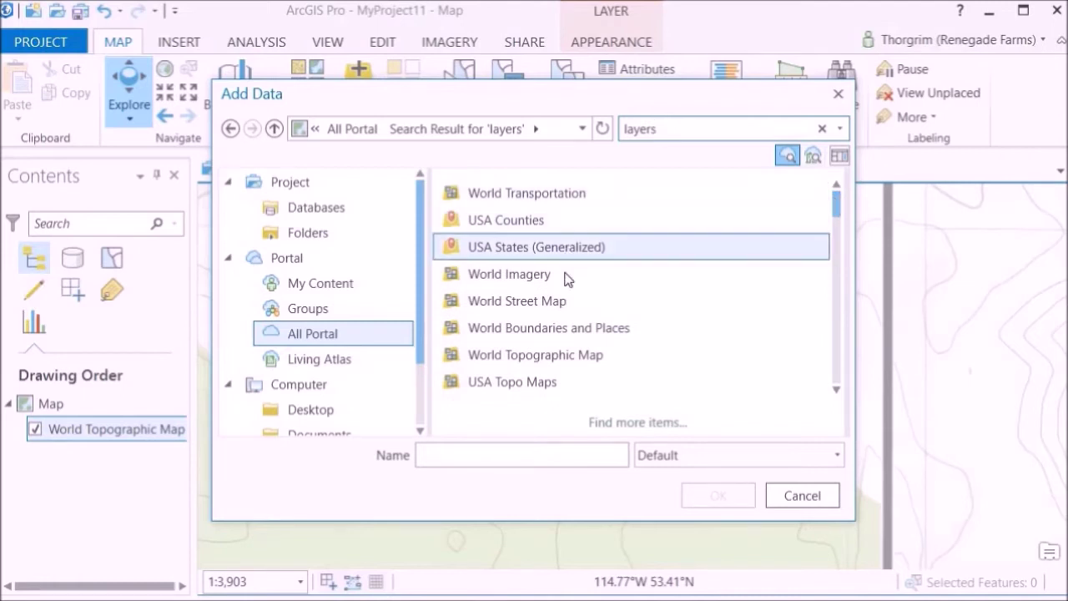
Add High Resolution 30cm Imagery from World Imagery and return to the farmstead extent
left_click(565, 302)
left_click(527, 275)
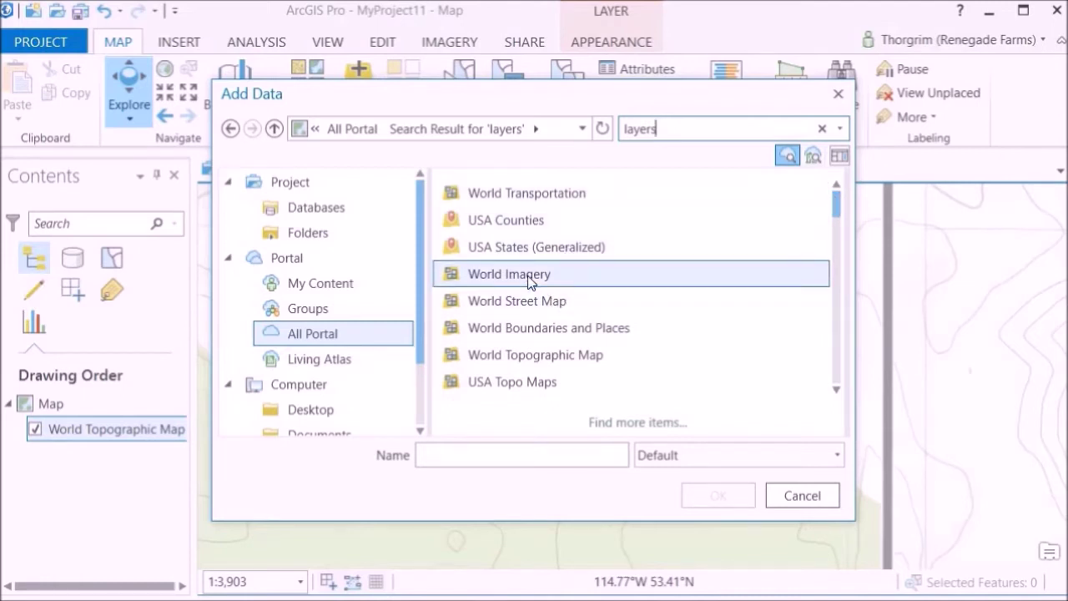
double_click(527, 275)
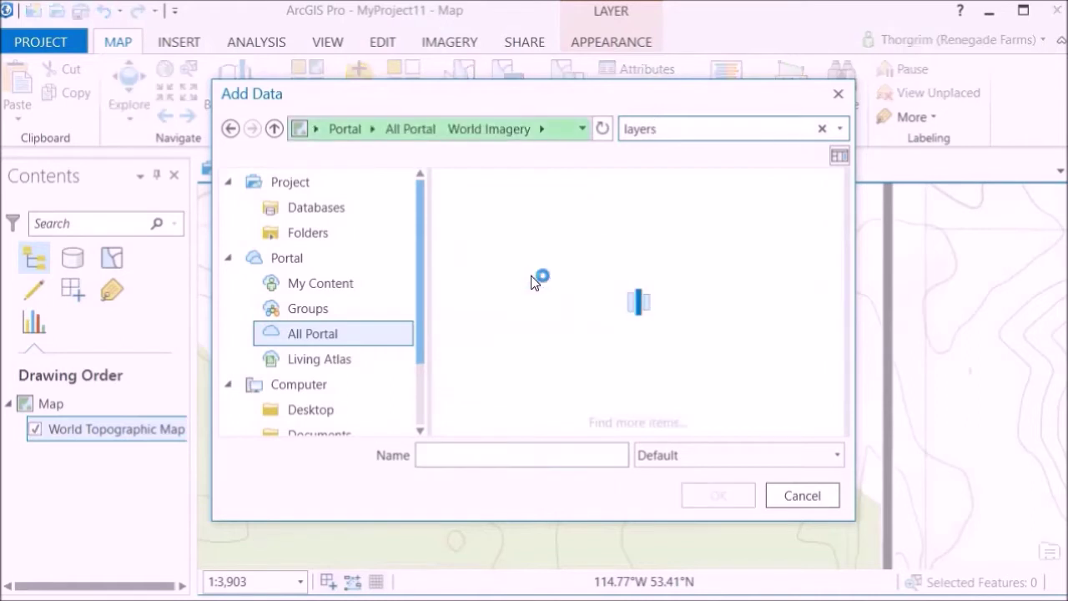
left_click(532, 276)
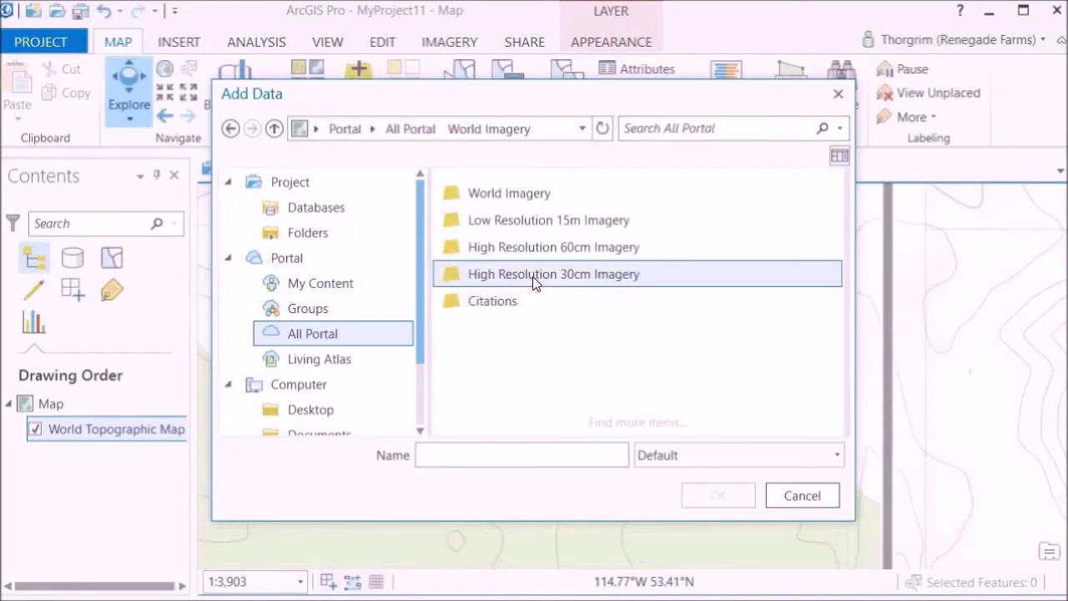
double_click(532, 276)
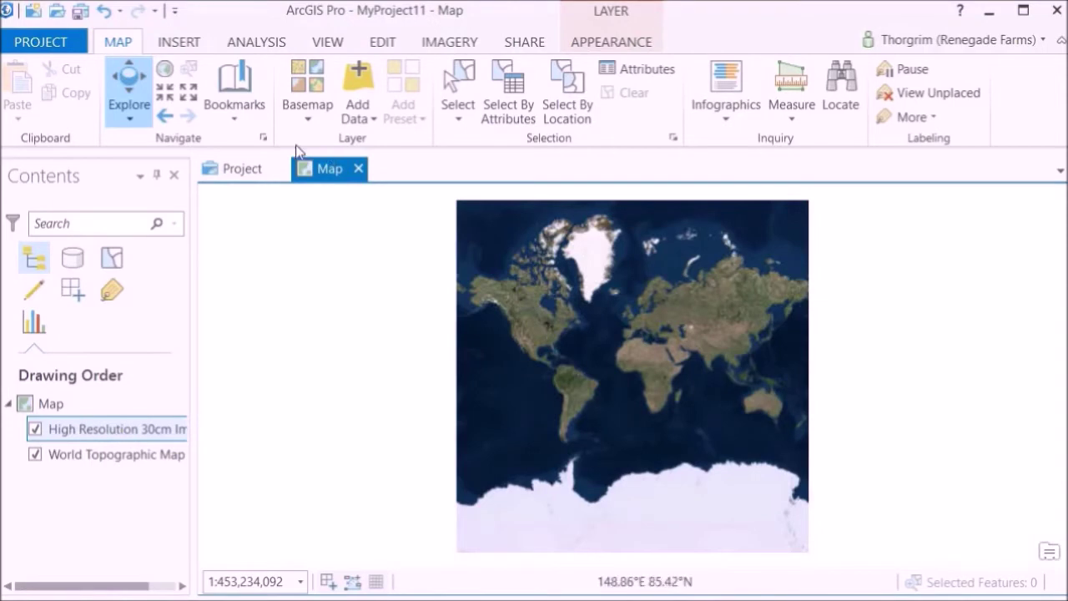
left_click(166, 122)
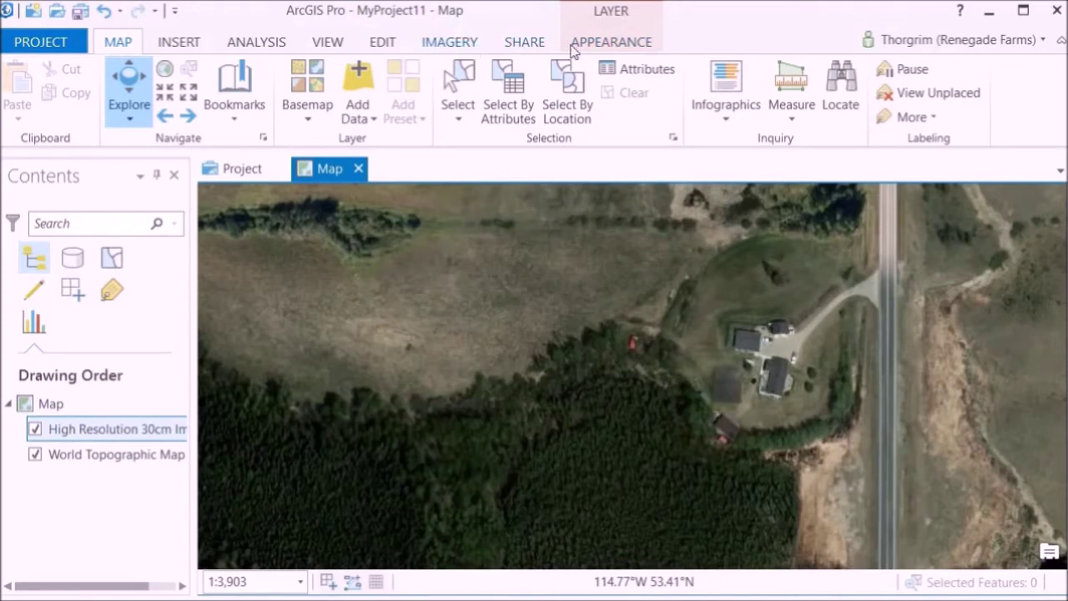
Set the imagery layer's transparency to 70% and pan so the road shows at right
left_click(603, 45)
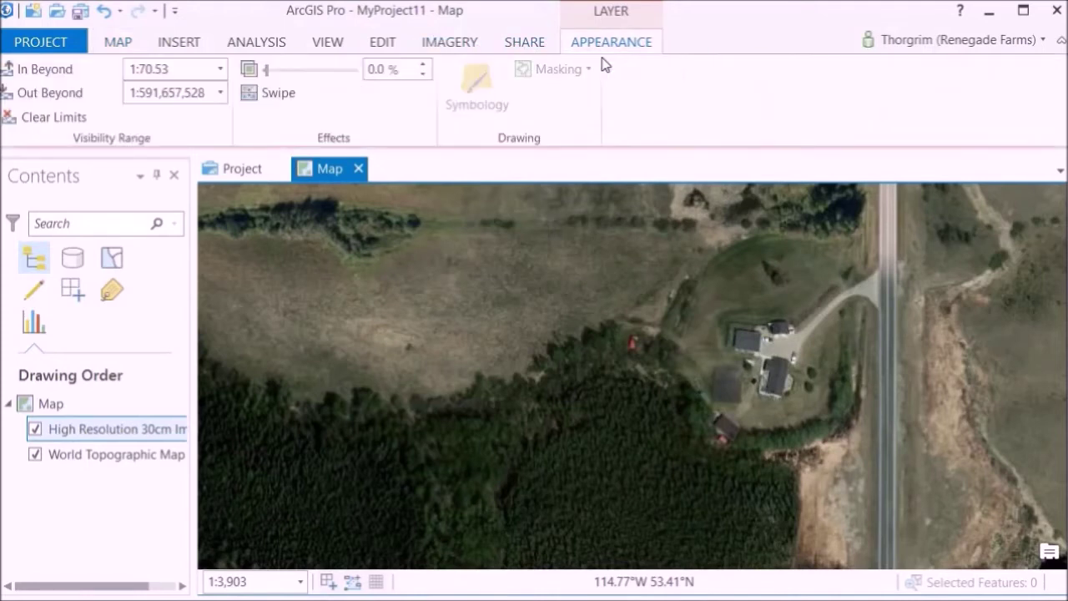
left_click_drag(266, 71, 332, 80)
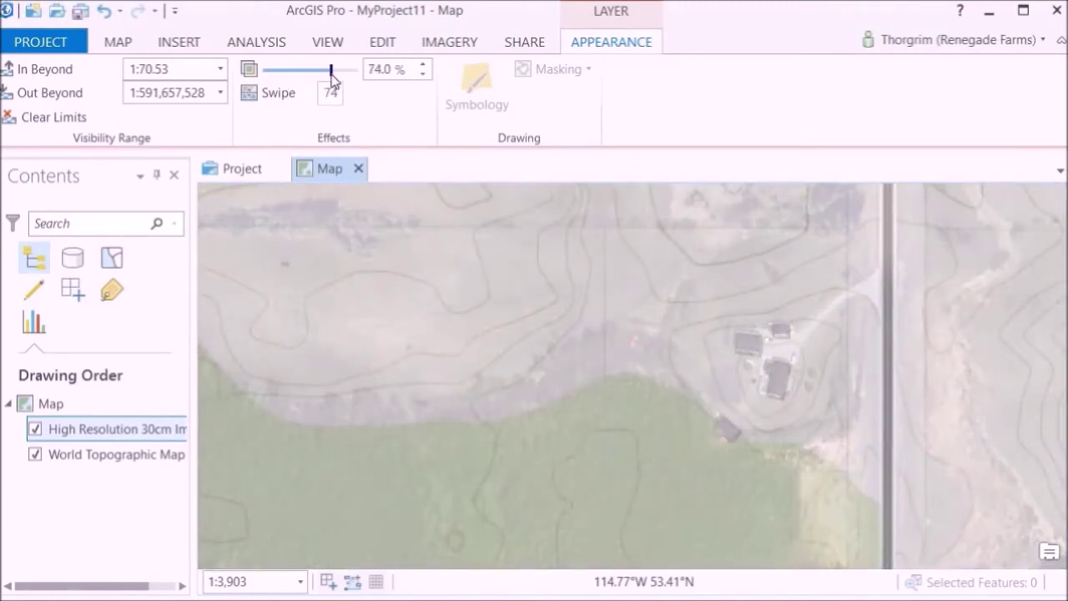
left_click_drag(331, 78, 328, 82)
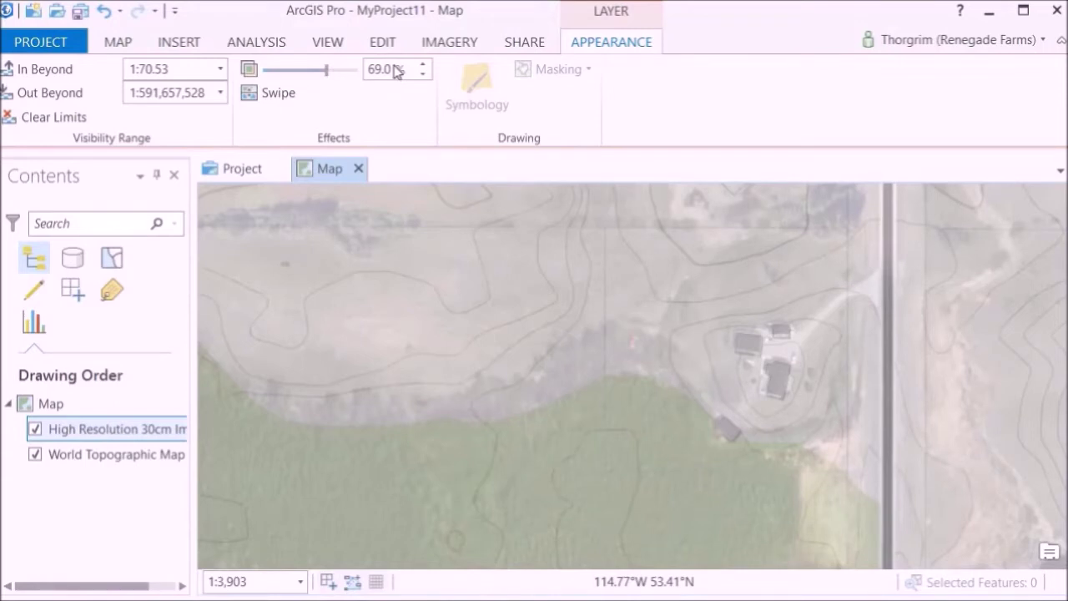
double_click(383, 71)
type("70")
key("Return")
scroll(560, 361, "up", 1)
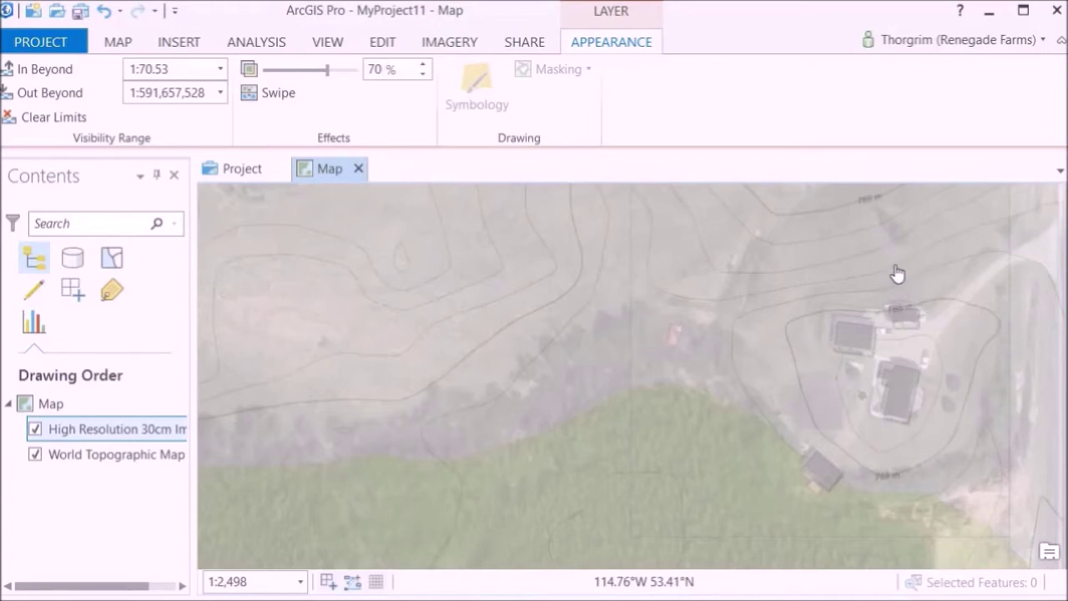
left_click_drag(865, 317, 511, 429)
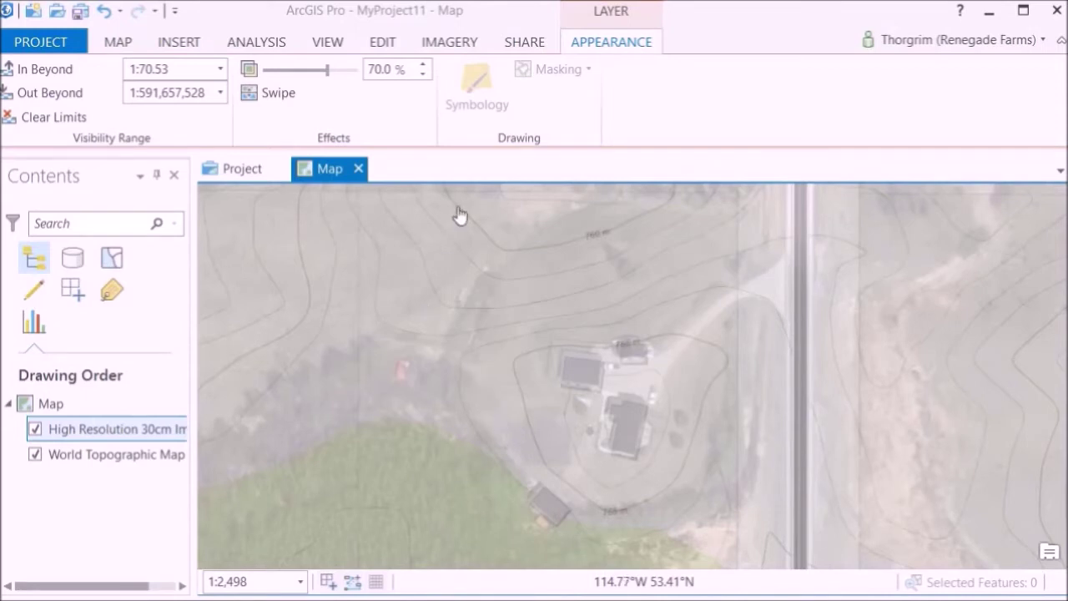
Scroll out to 1:3,903 to show more land around the farmstead and road
left_click(524, 43)
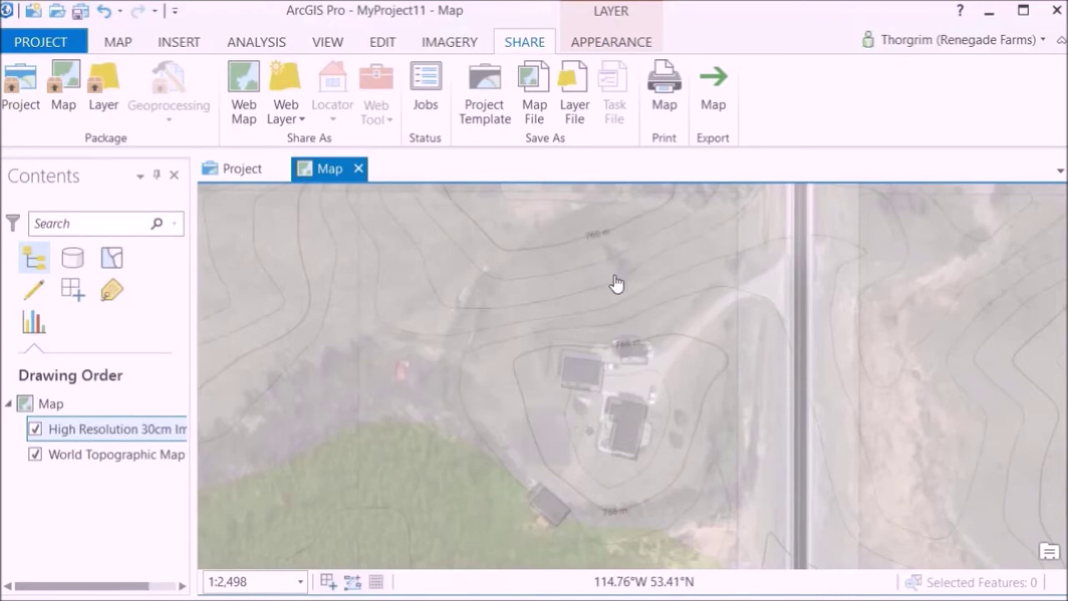
scroll(615, 279, "down", 1)
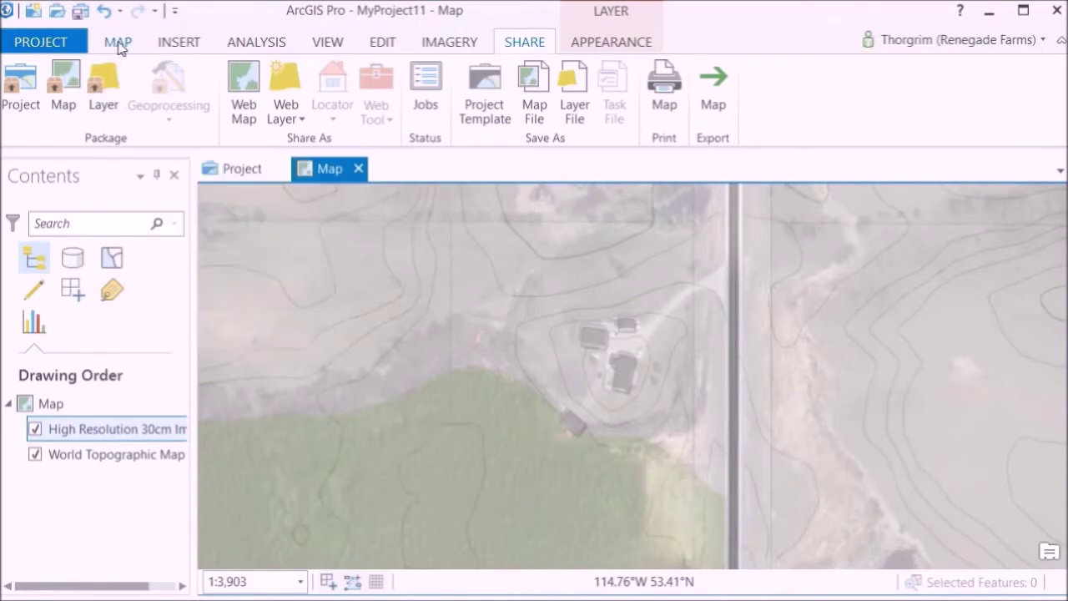
left_click(180, 49)
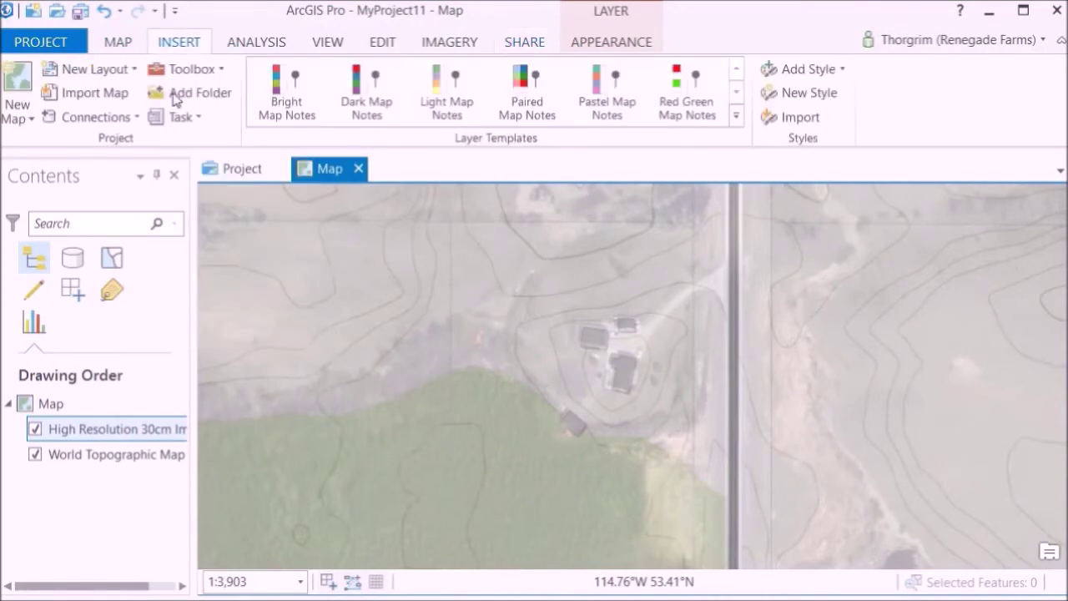
Insert a new ANSI C landscape layout page (22″ × 17″)
left_click(79, 75)
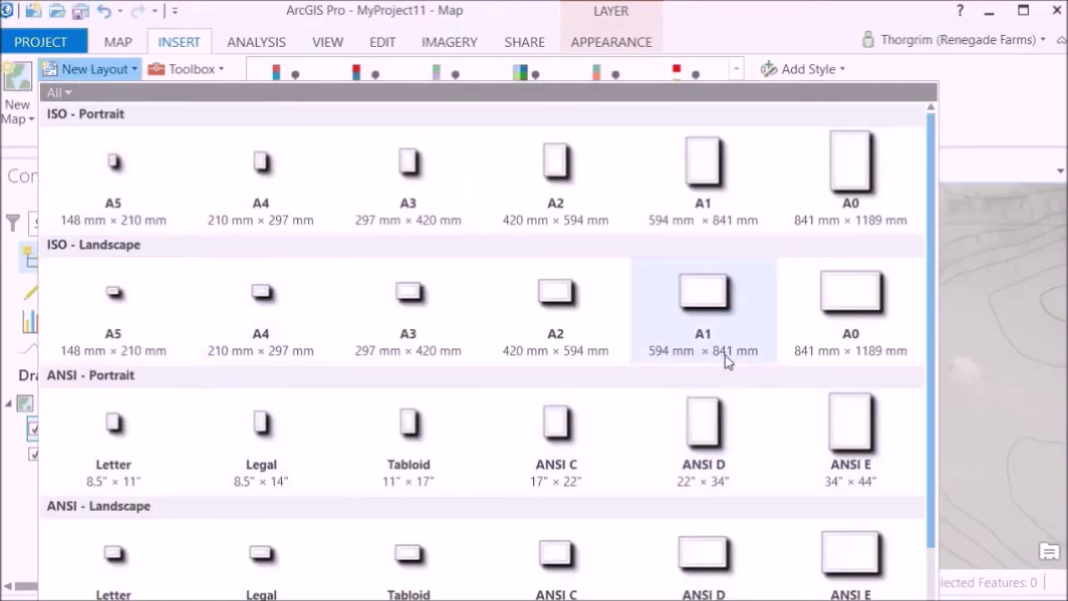
scroll(726, 360, "down", 1)
scroll(725, 361, "up", 1)
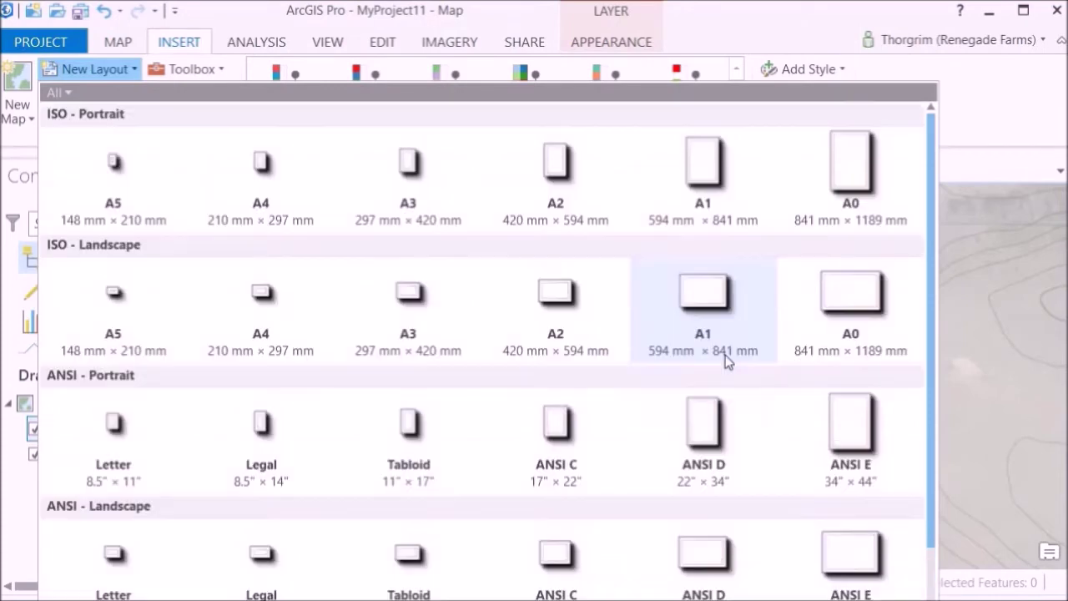
left_click(557, 555)
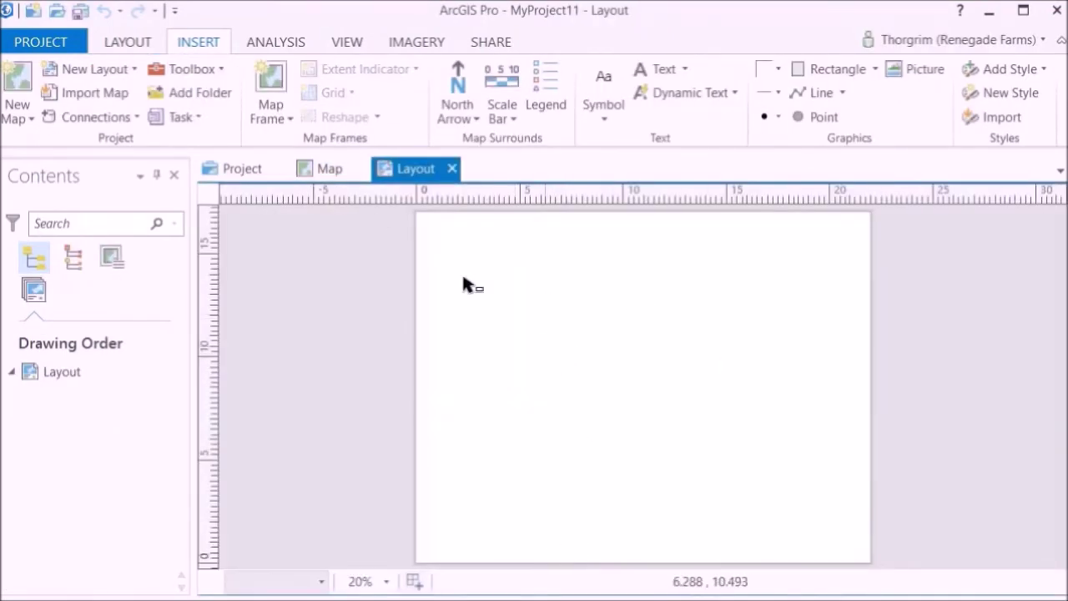
Place a map frame of the existing Map across the layout page
left_click(291, 113)
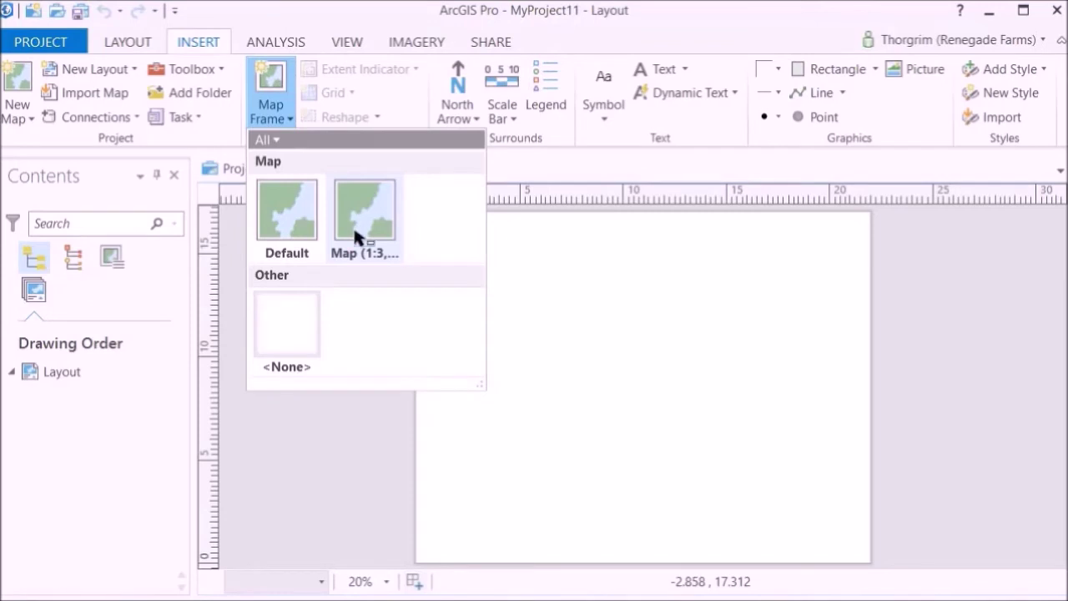
left_click(357, 238)
left_click(569, 324)
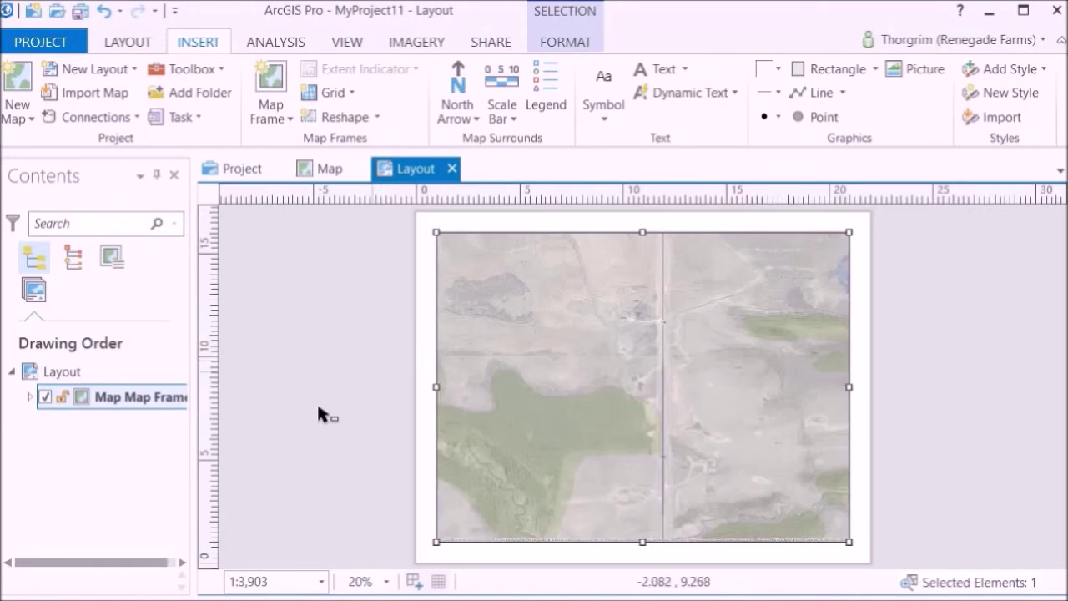
left_click(321, 581)
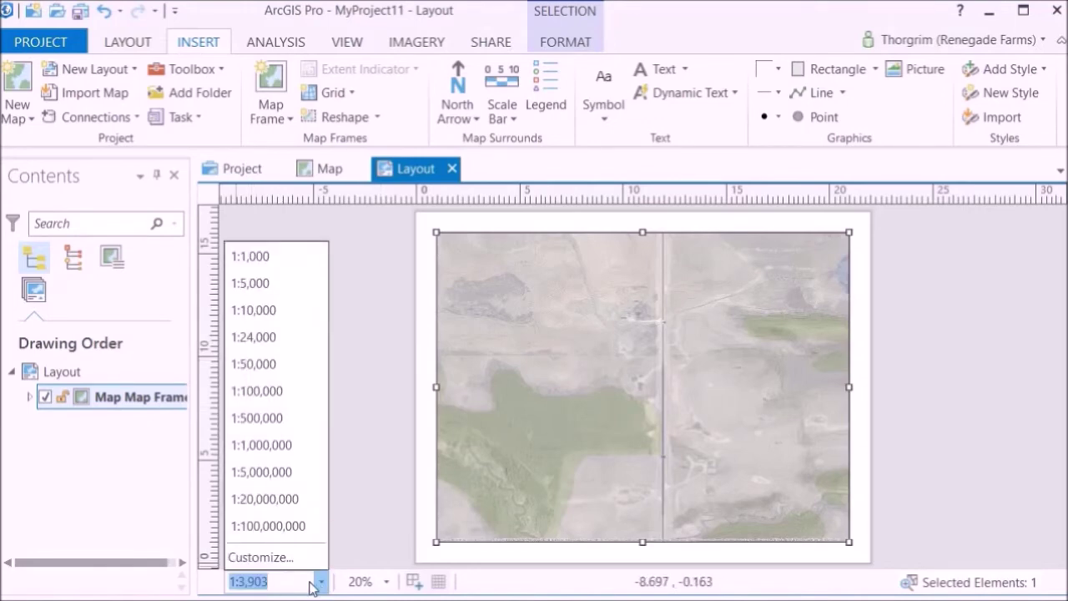
Enter 2000 as the map frame scale, giving 1:2,000
type("2000")
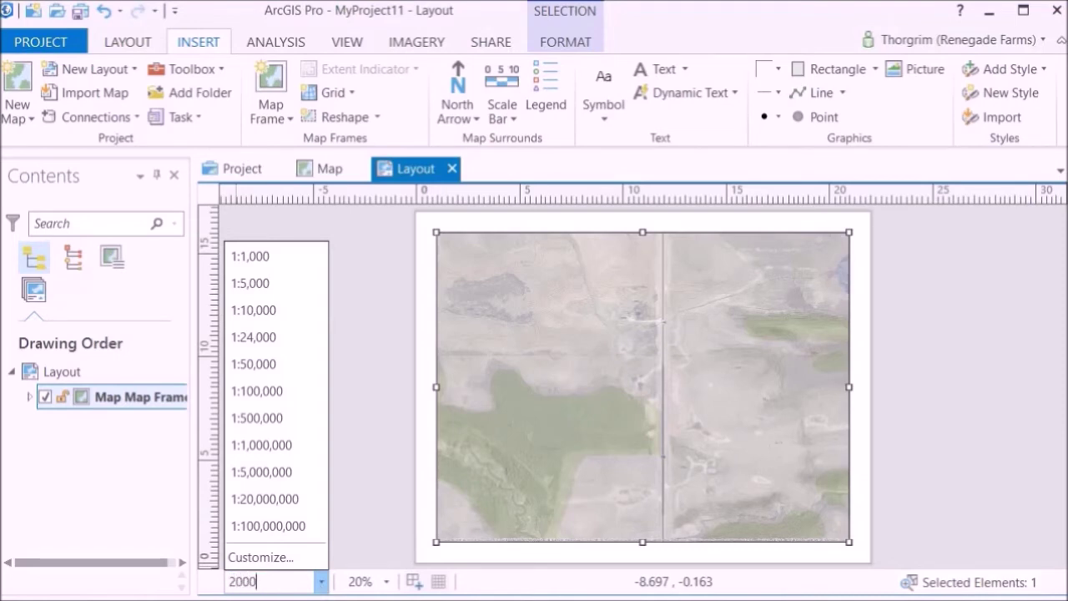
key("Return")
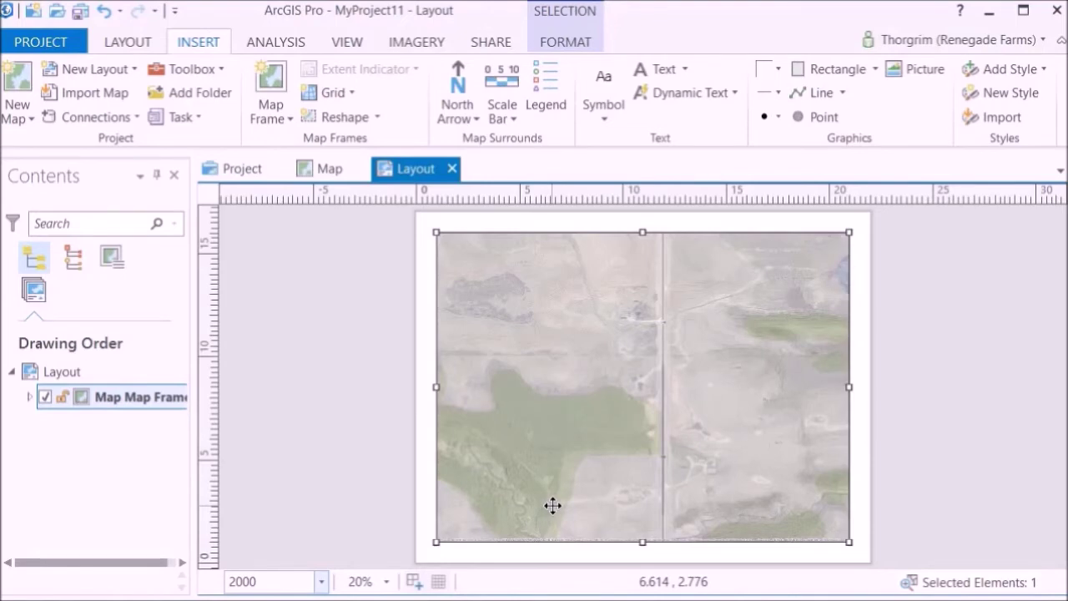
key("Return")
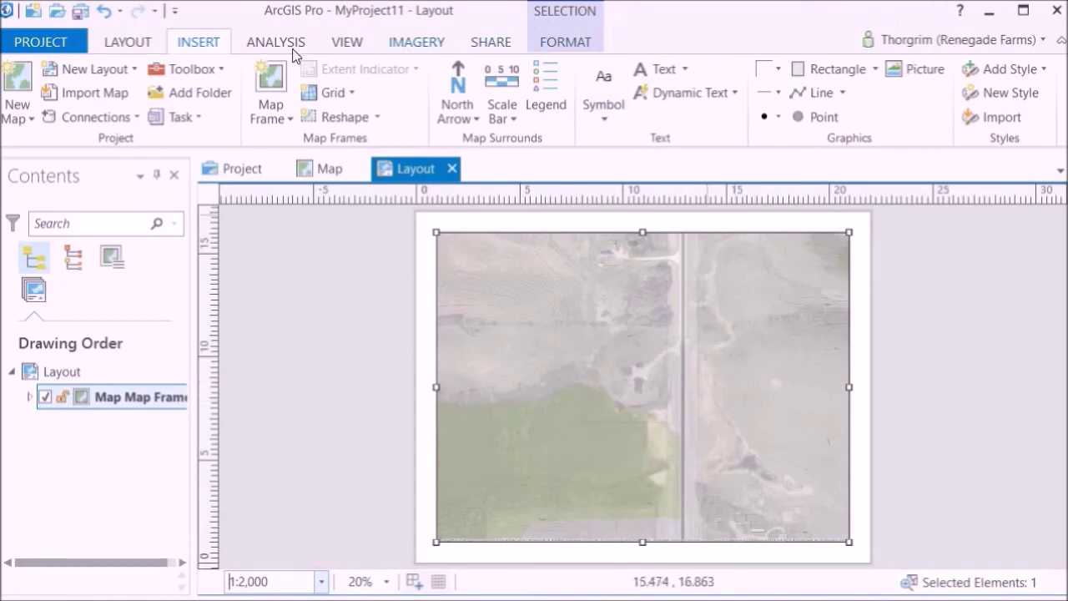
Activate the layout's map frame and nudge the map, then exit back to the Map view
left_click(133, 44)
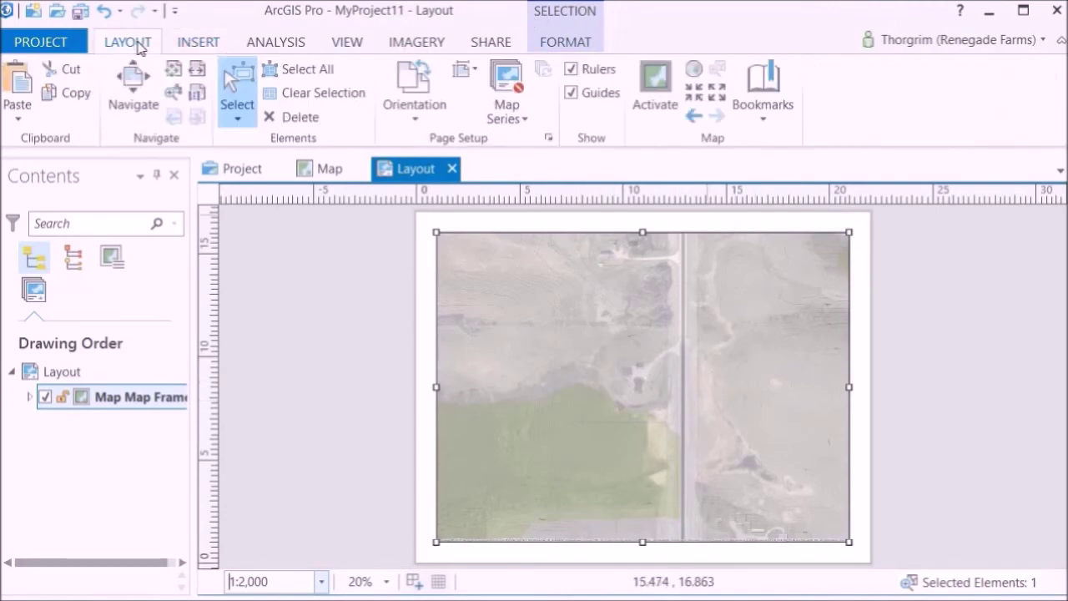
left_click(663, 92)
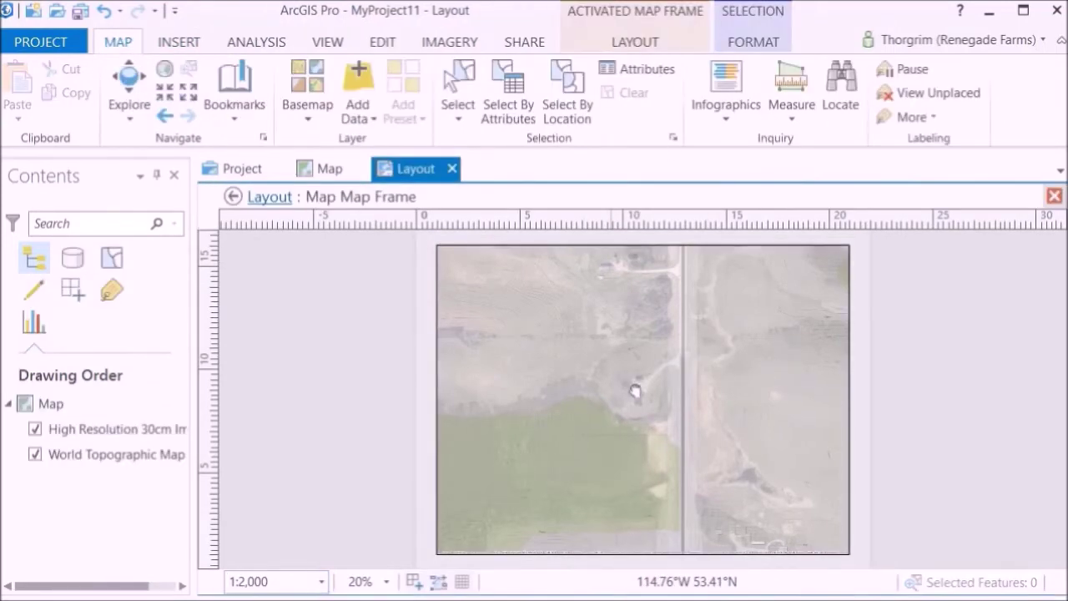
mouse_move(634, 390)
left_mouse_down()
mouse_move(645, 396)
mouse_move(639, 405)
mouse_move(631, 392)
left_mouse_up()
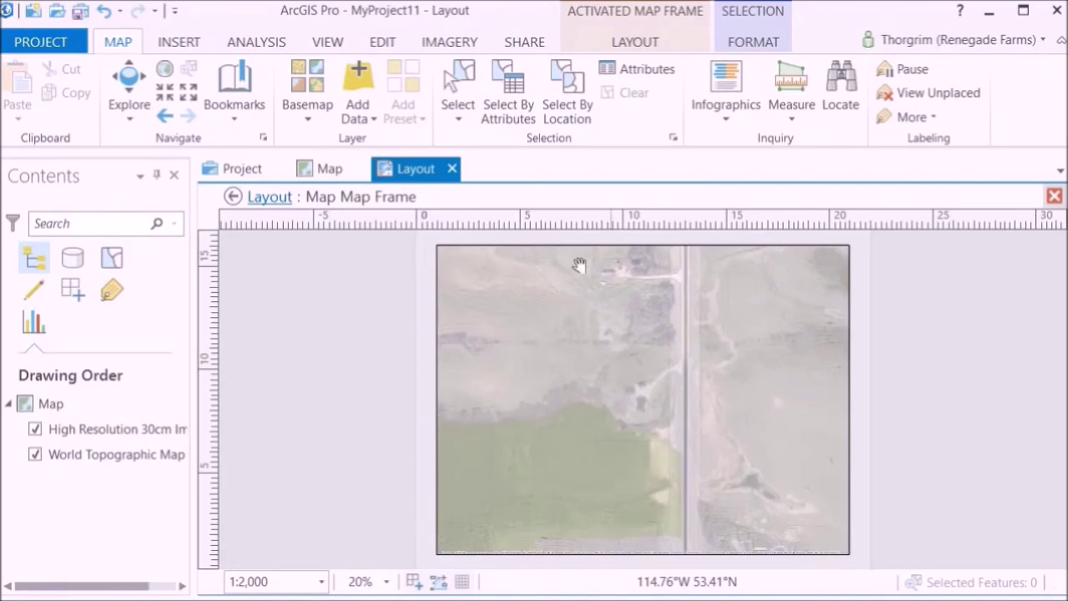
left_click(262, 199)
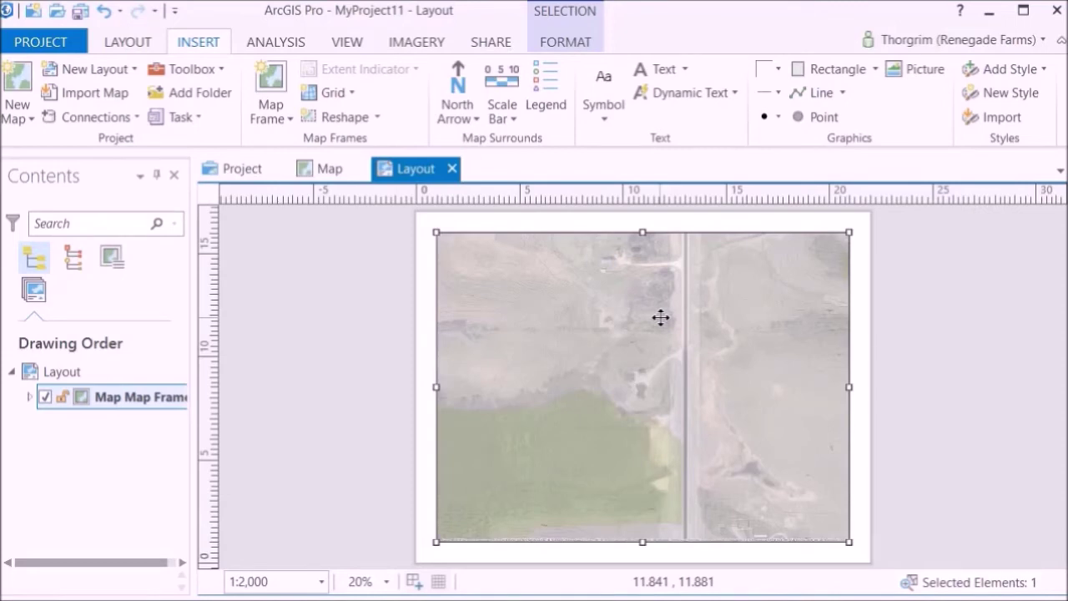
left_click(328, 171)
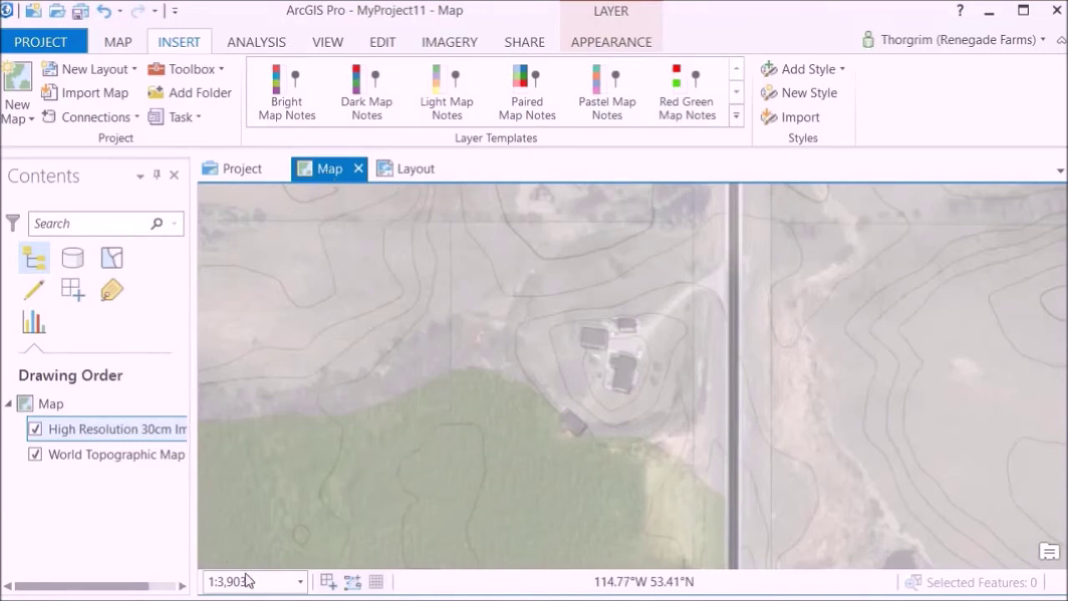
Set the map scale to 1:2,000 around the farm buildings and return to the Layout view
left_click(209, 586)
type("2000")
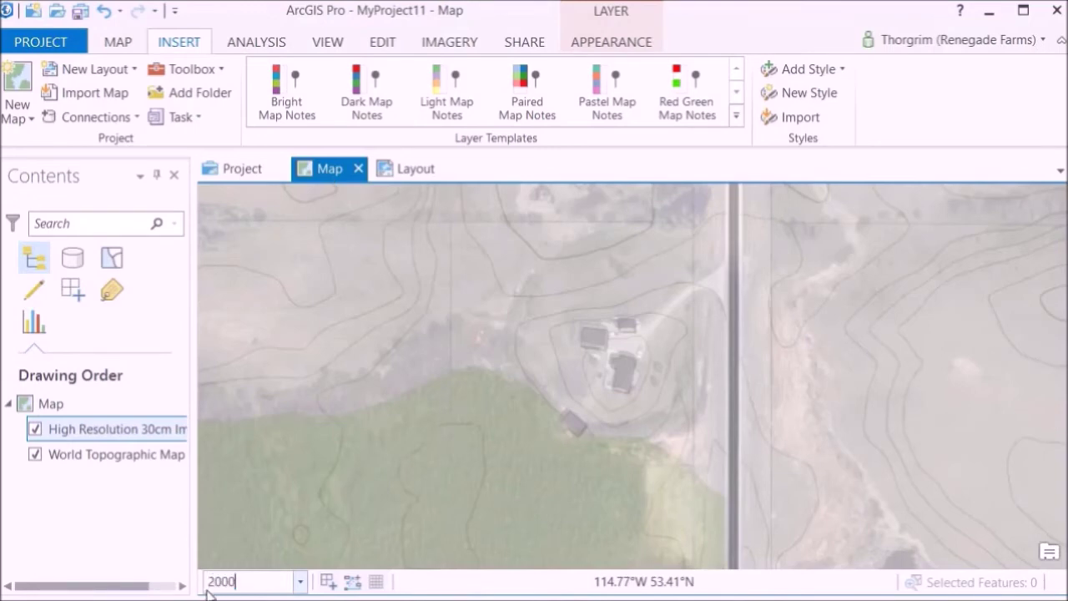
key("Return")
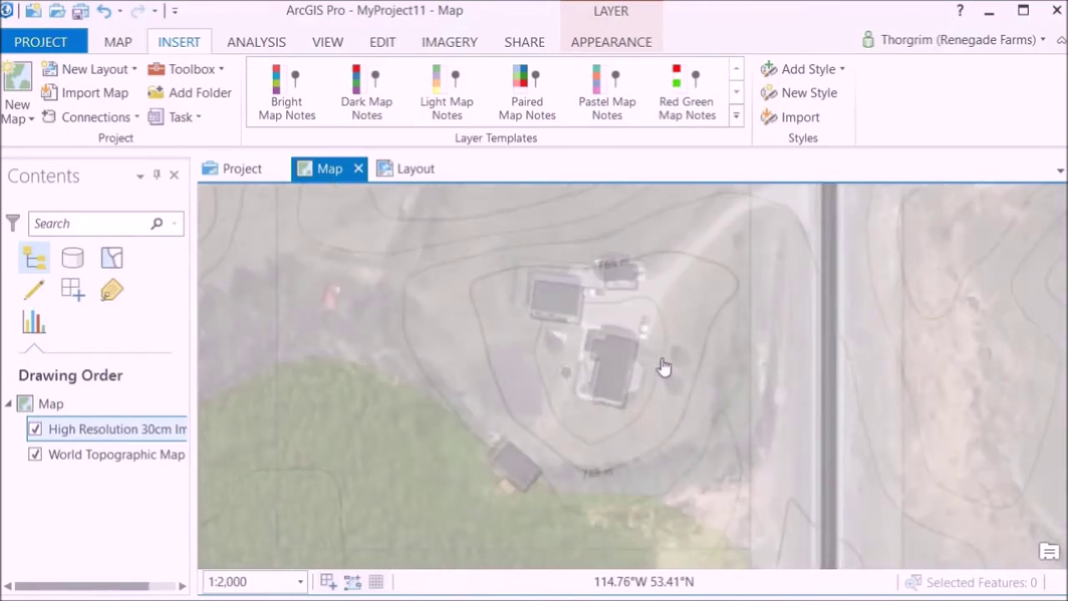
left_click(442, 173)
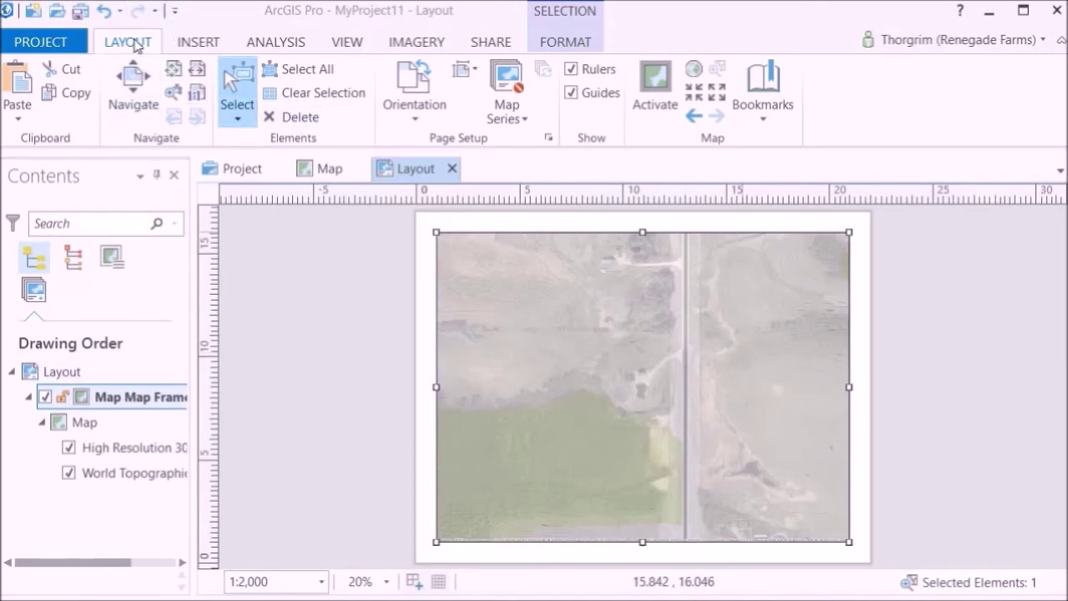
left_click(206, 42)
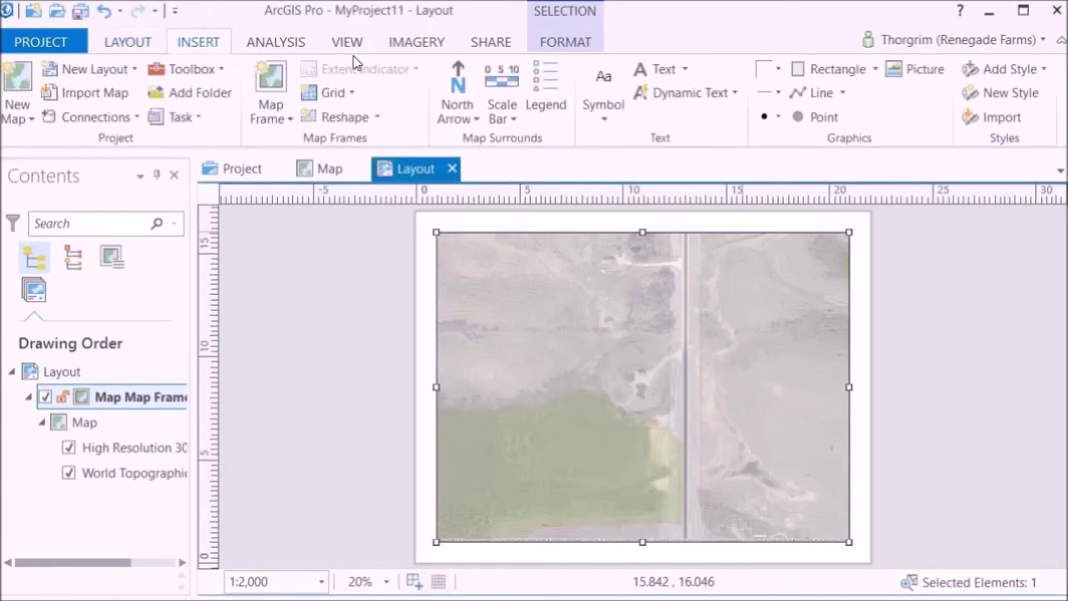
Add an ArcGIS North 1 north arrow at the map frame's top-right corner
left_click(459, 114)
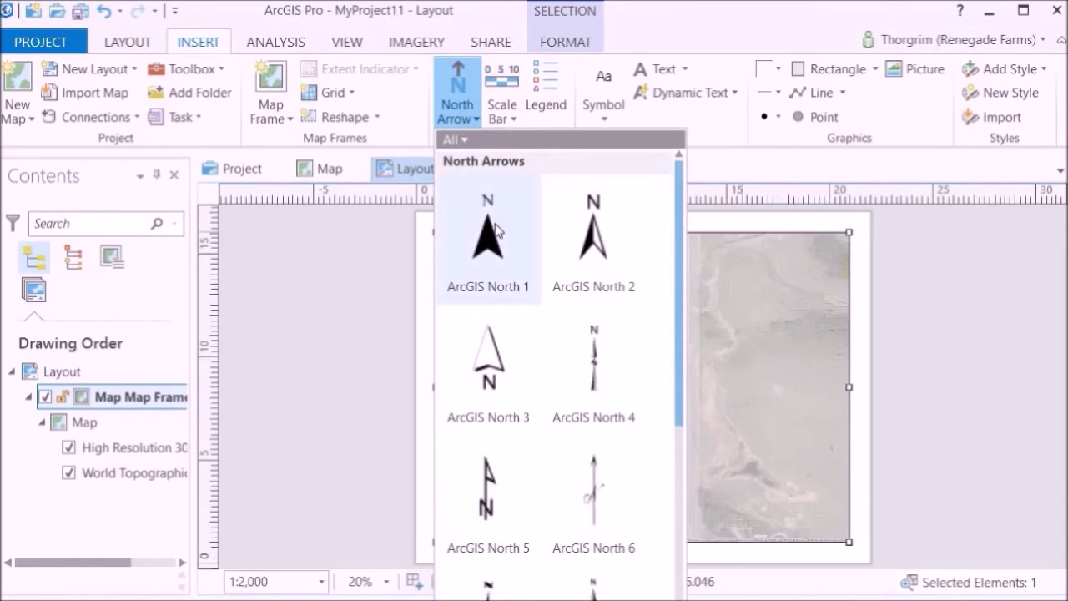
left_click(493, 231)
left_click(642, 385)
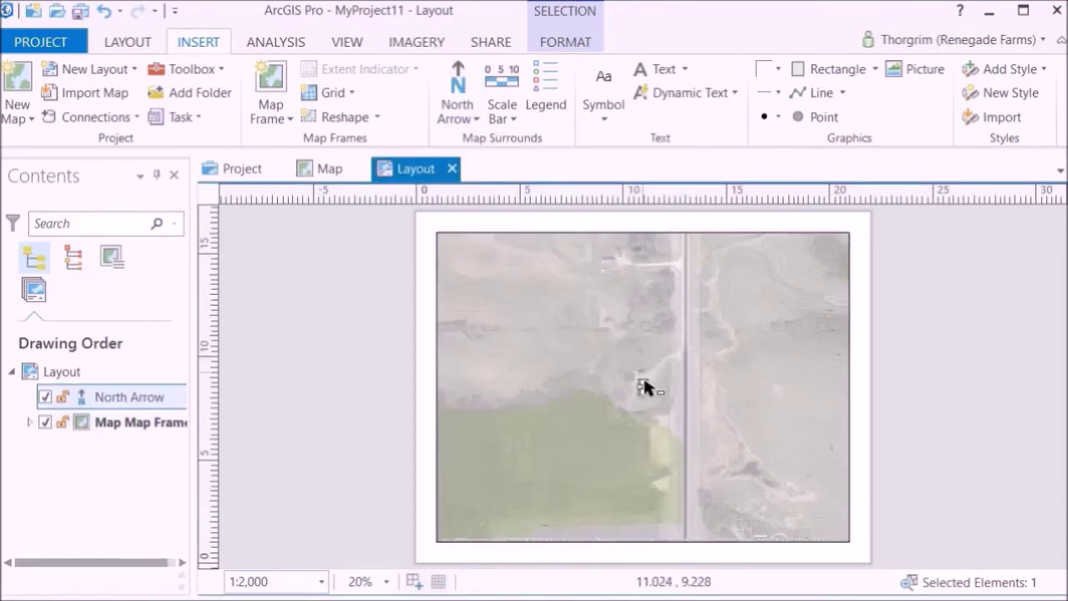
left_click_drag(643, 386, 830, 261)
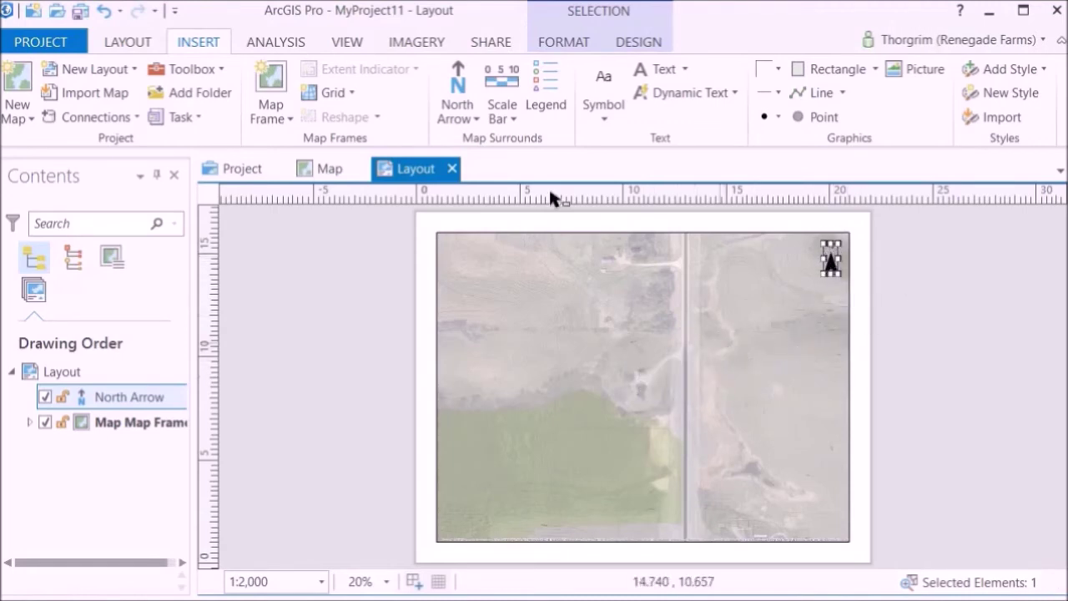
Add a Scale Line 1 Metric scale bar at the lower left of the map frame
left_click(510, 112)
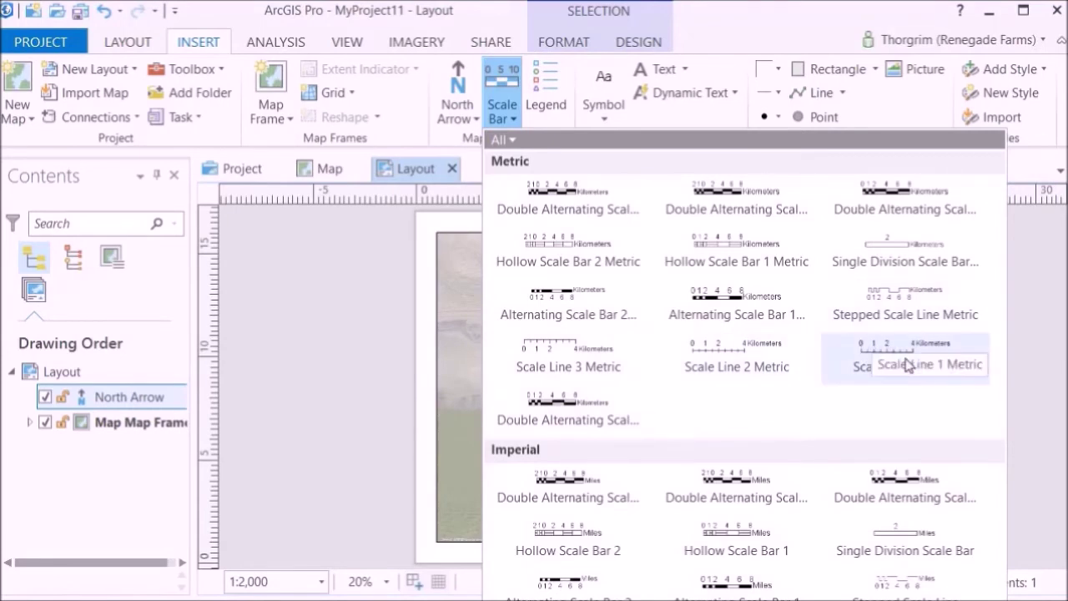
left_click(906, 365)
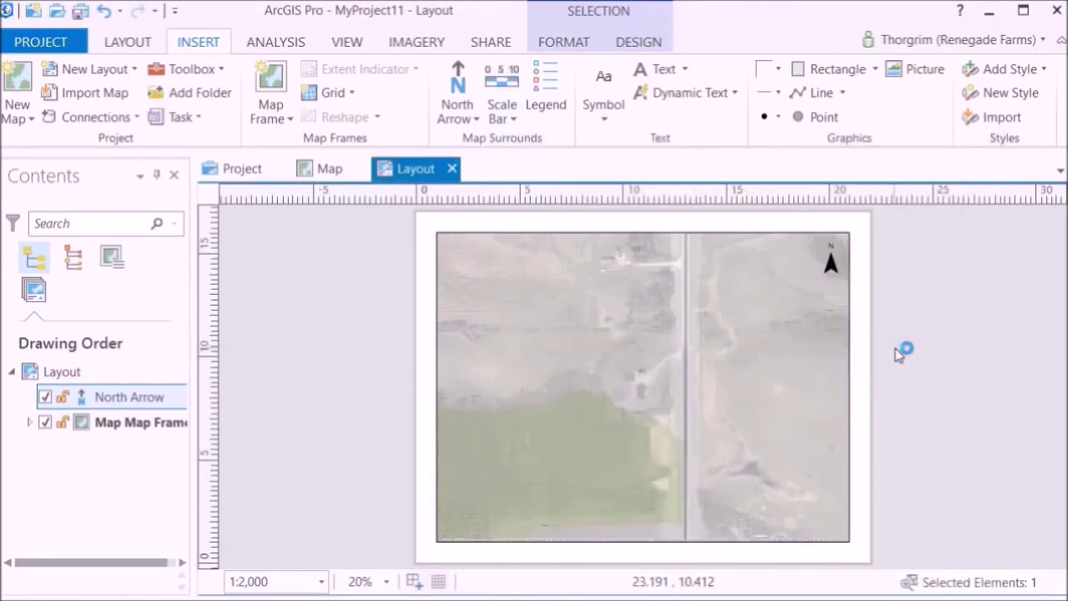
left_click_drag(746, 381, 544, 529)
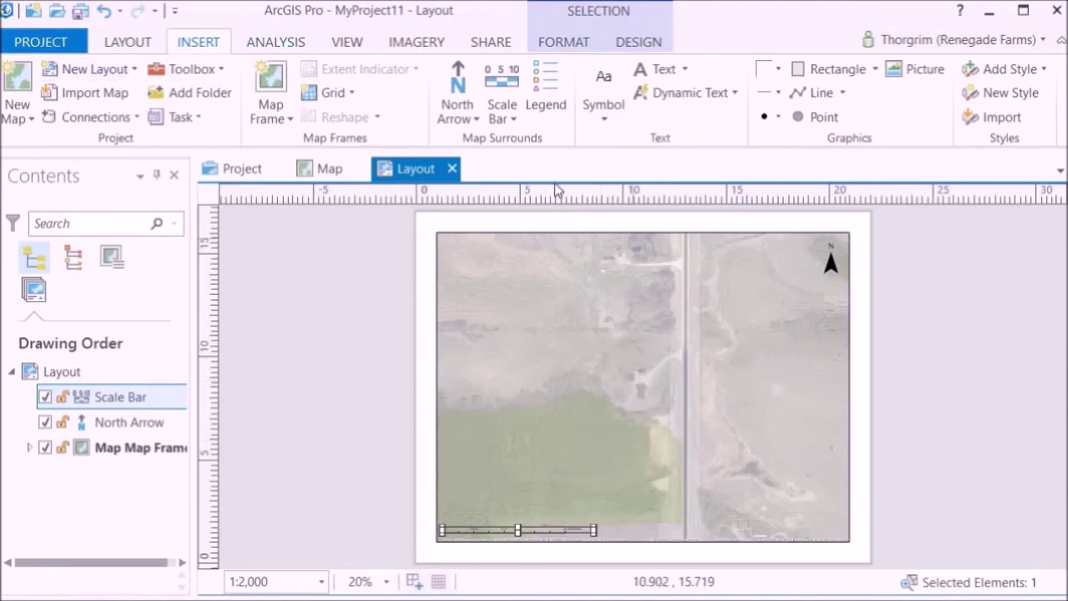
left_click(492, 43)
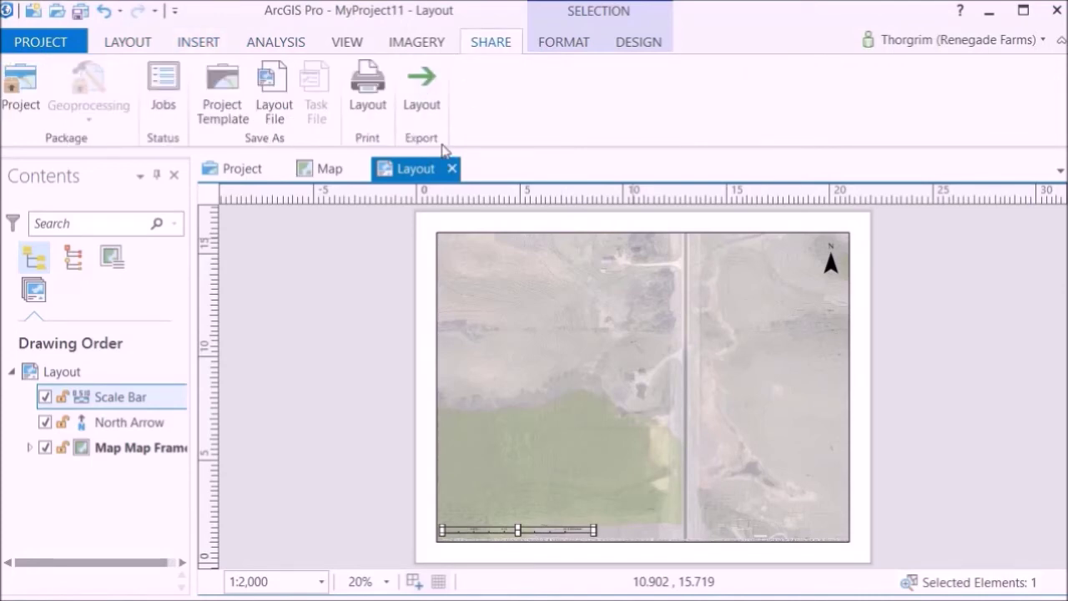
Export the layout as a 120 DPI JPEG, replacing Layout.jpg in Homestead Maps
left_click(436, 91)
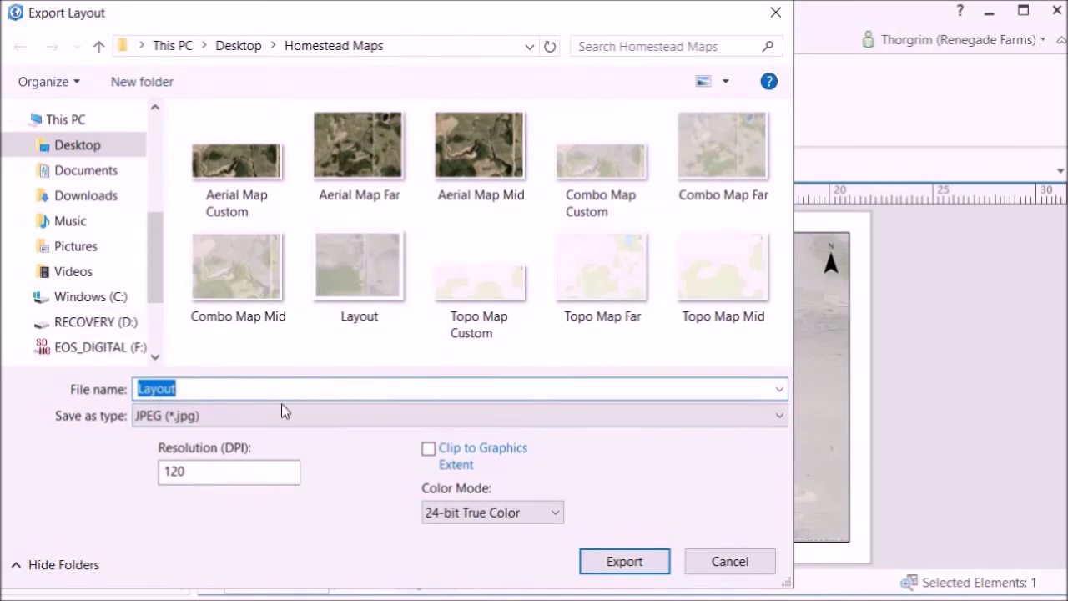
left_click(734, 418)
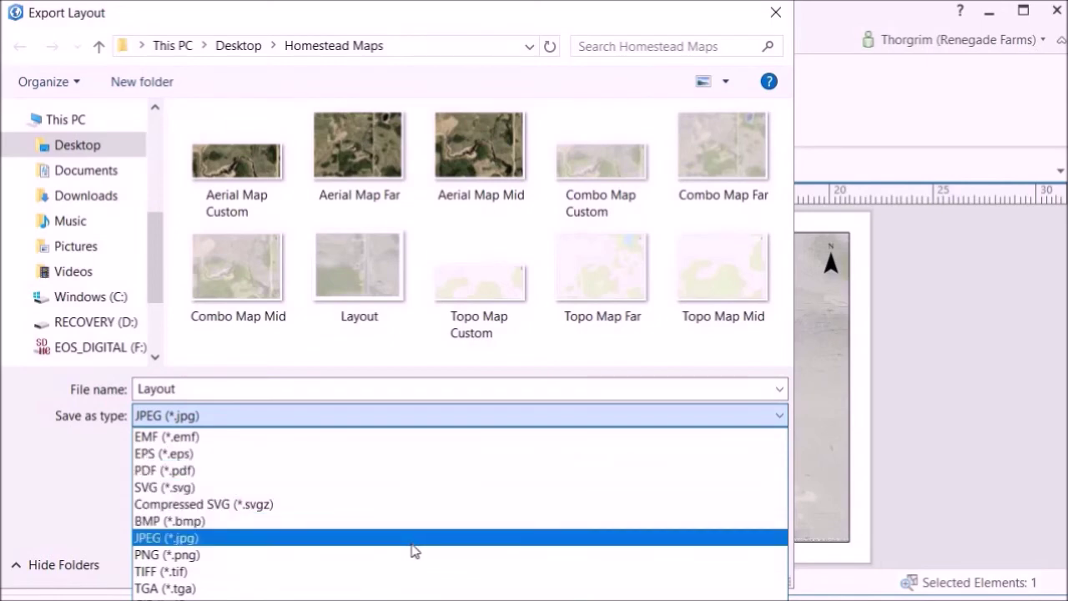
left_click(227, 540)
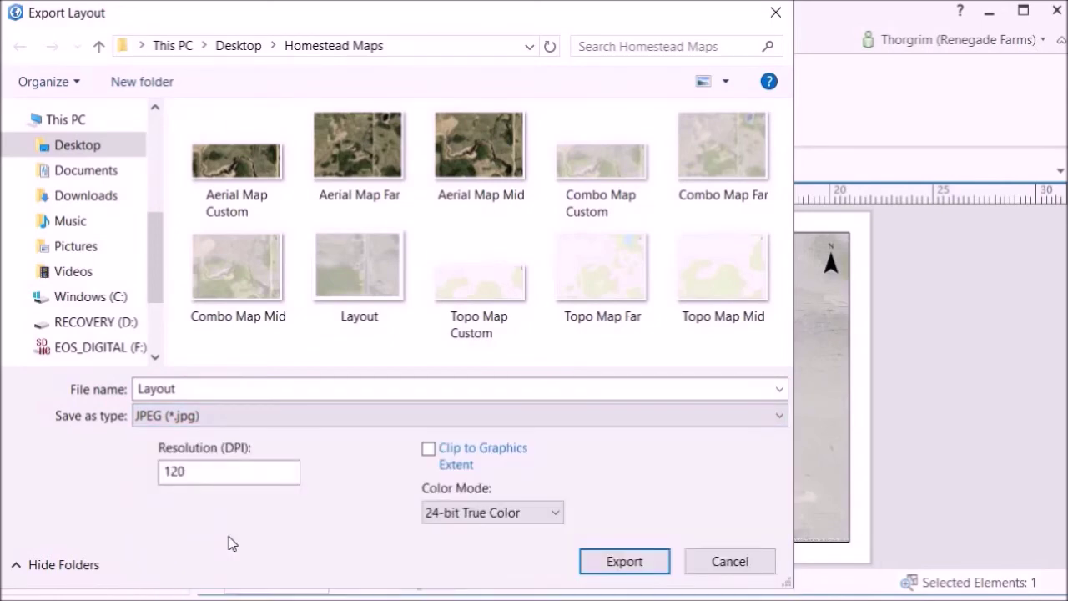
left_click(608, 559)
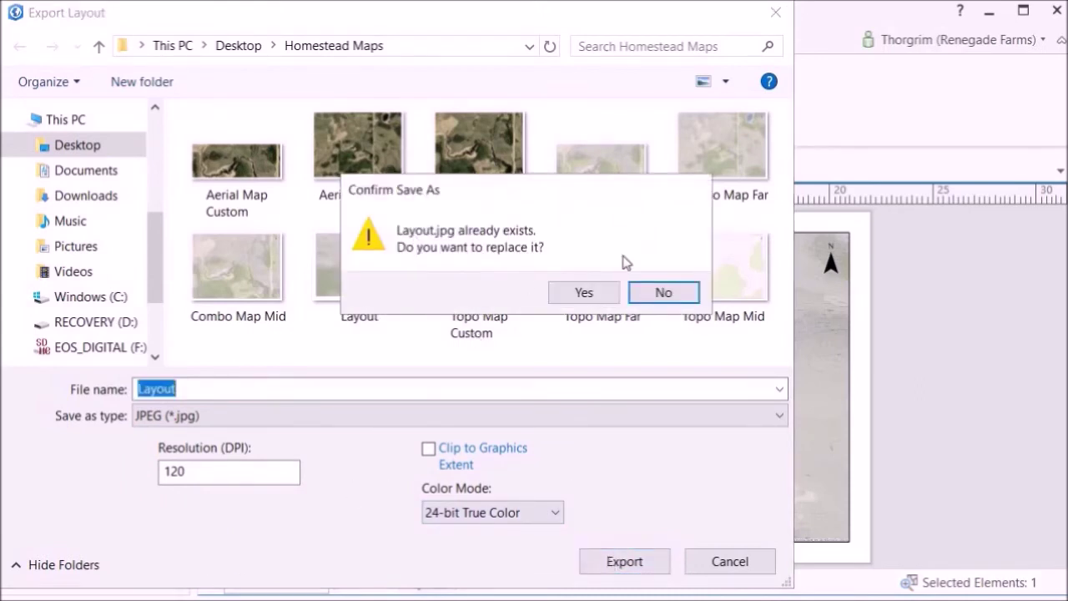
left_click(586, 292)
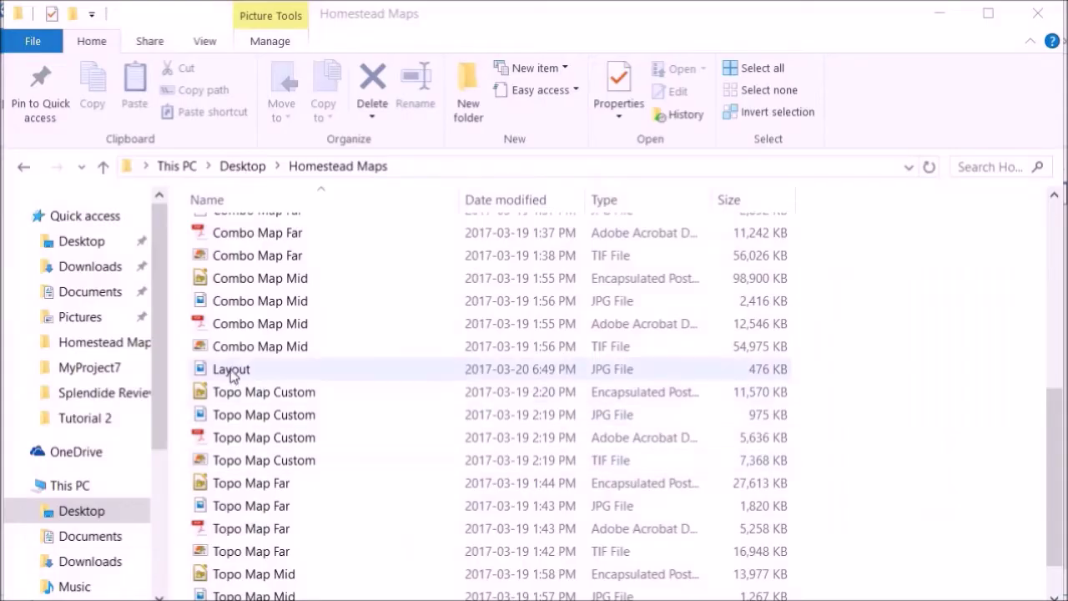
Open Layout.jpg from the Homestead Maps folder in Photos
double_click(230, 370)
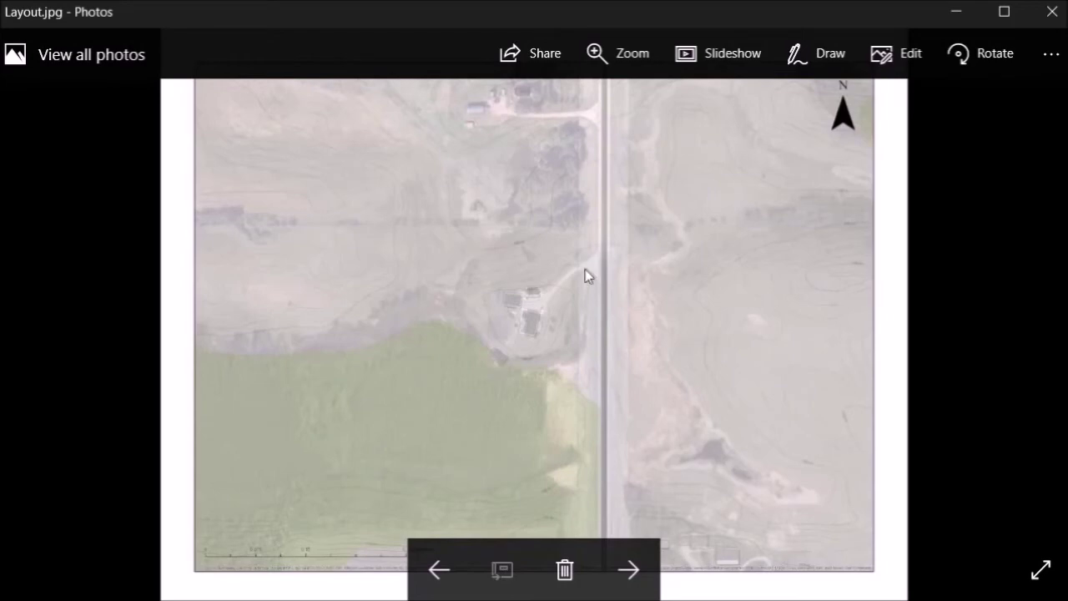
Zoom into the exported Layout image and pan between the forest and the house
left_click(596, 55)
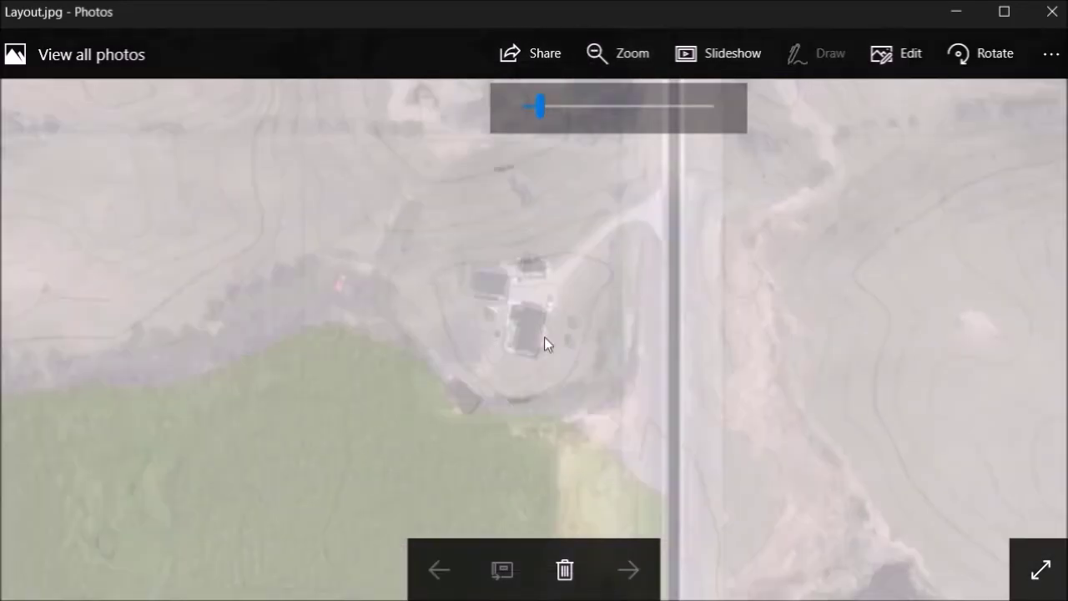
scroll(543, 337, "up", 3)
scroll(544, 336, "up", 1)
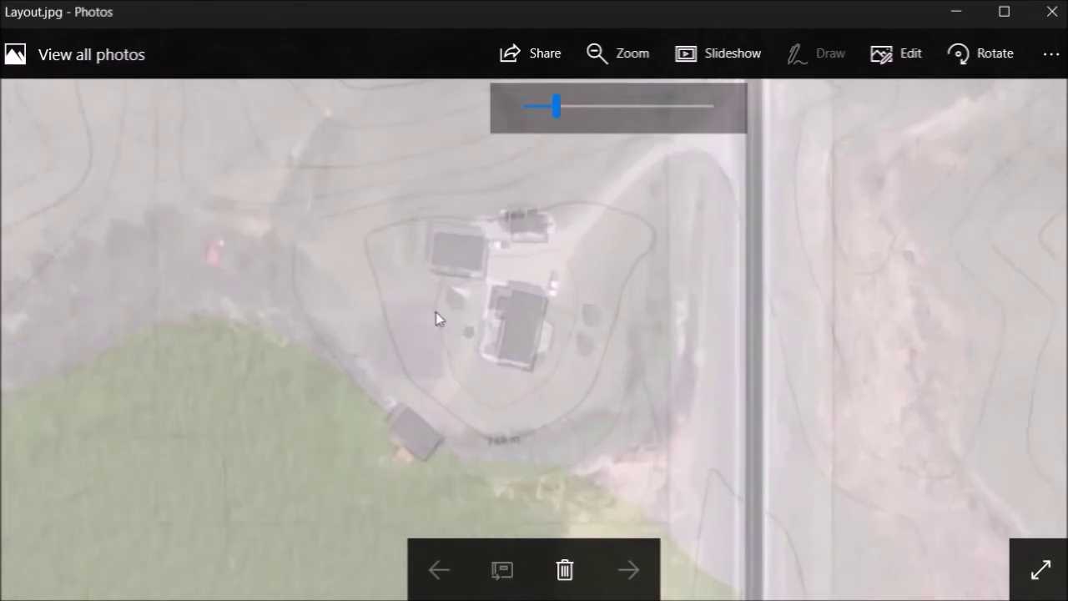
scroll(488, 327, "up", 1)
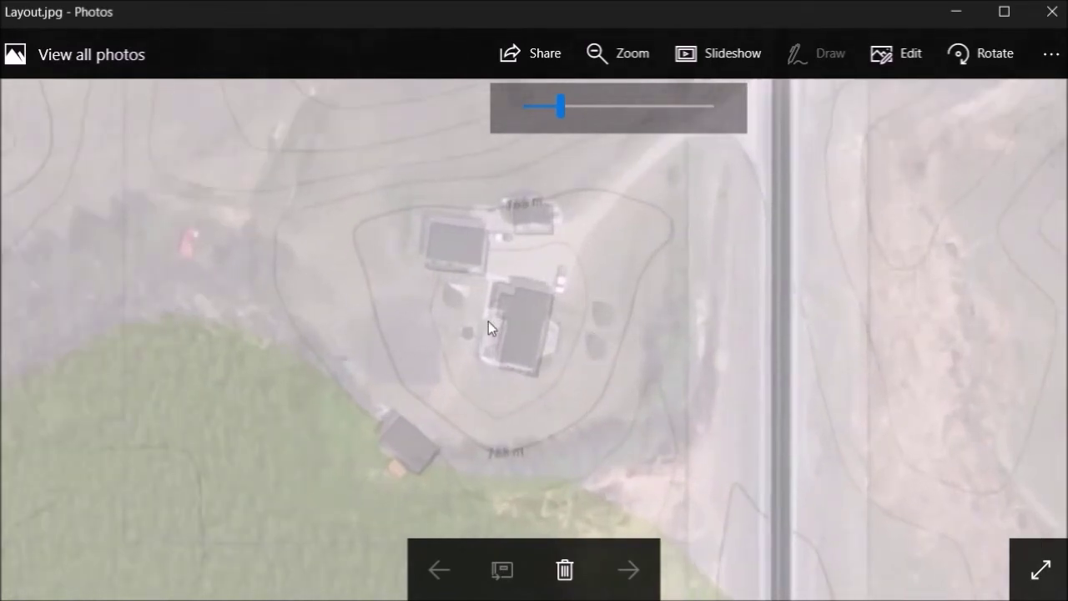
scroll(489, 326, "up", 1)
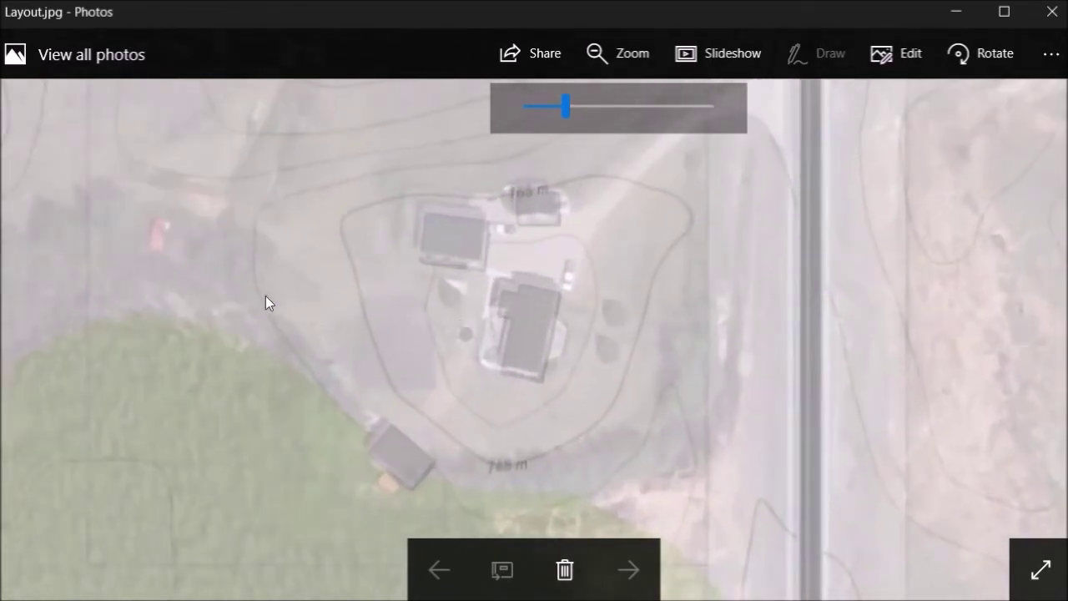
left_click_drag(117, 376, 607, 252)
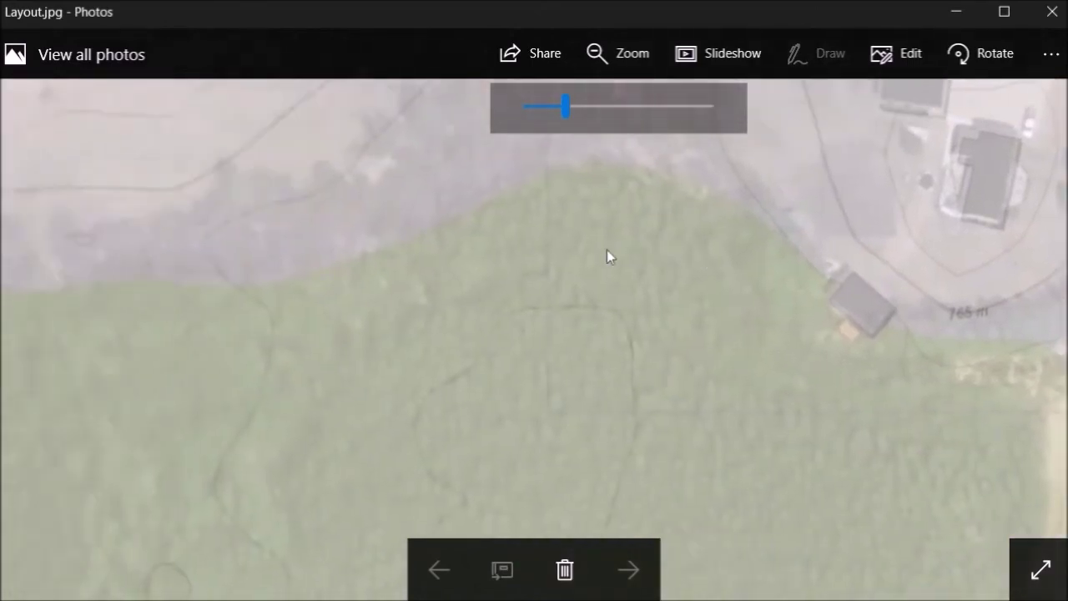
left_click_drag(396, 280, 64, 419)
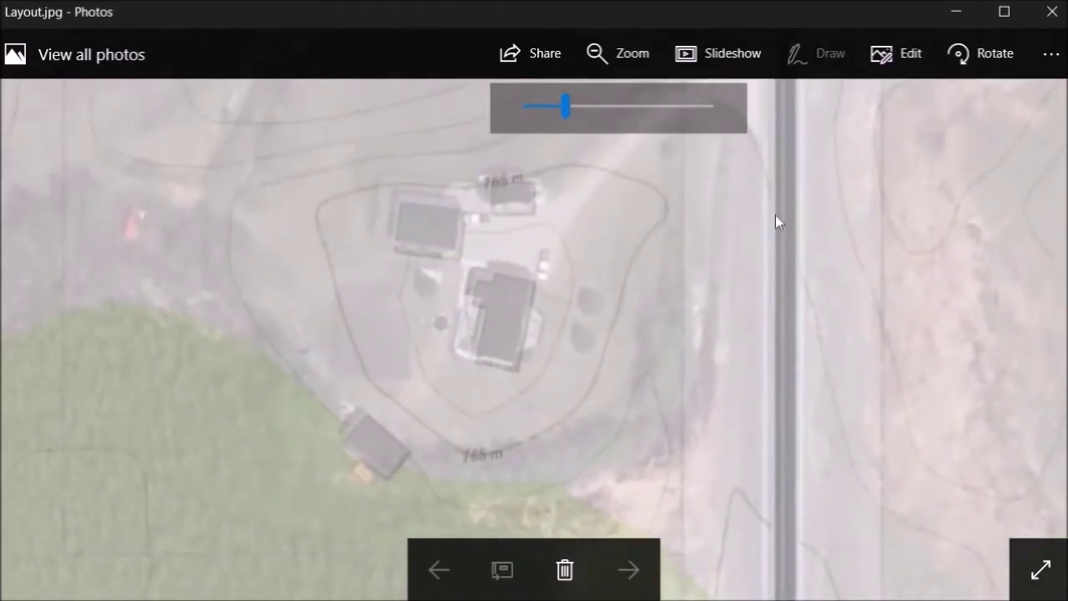
Look over the houses and contours further, zoom back out, and close Photos
scroll(751, 317, "up", 2)
left_click_drag(451, 242, 488, 385)
scroll(500, 340, "down", 3)
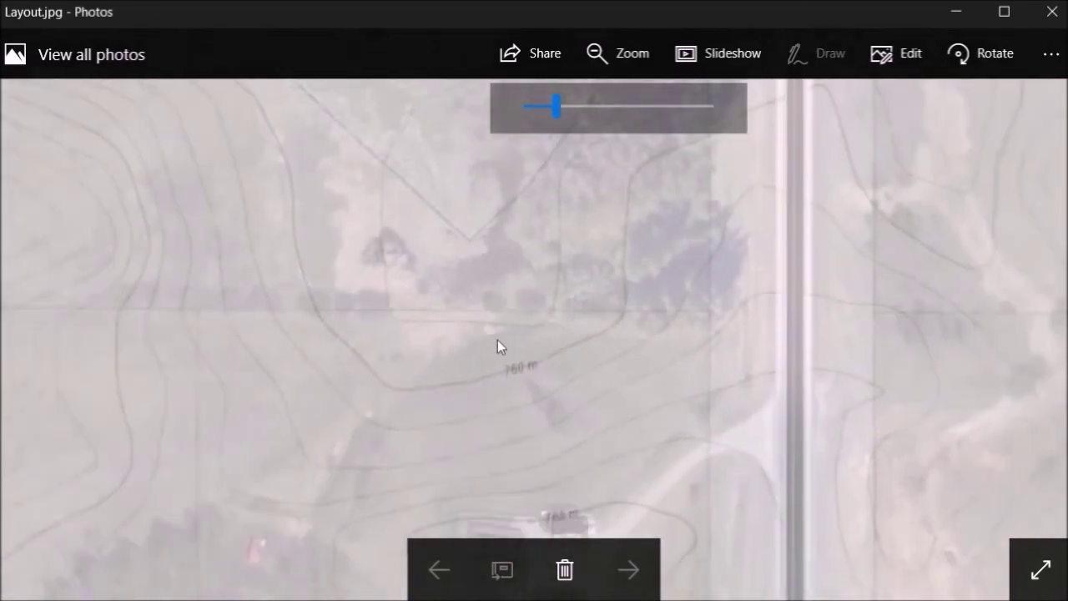
scroll(497, 339, "down", 3)
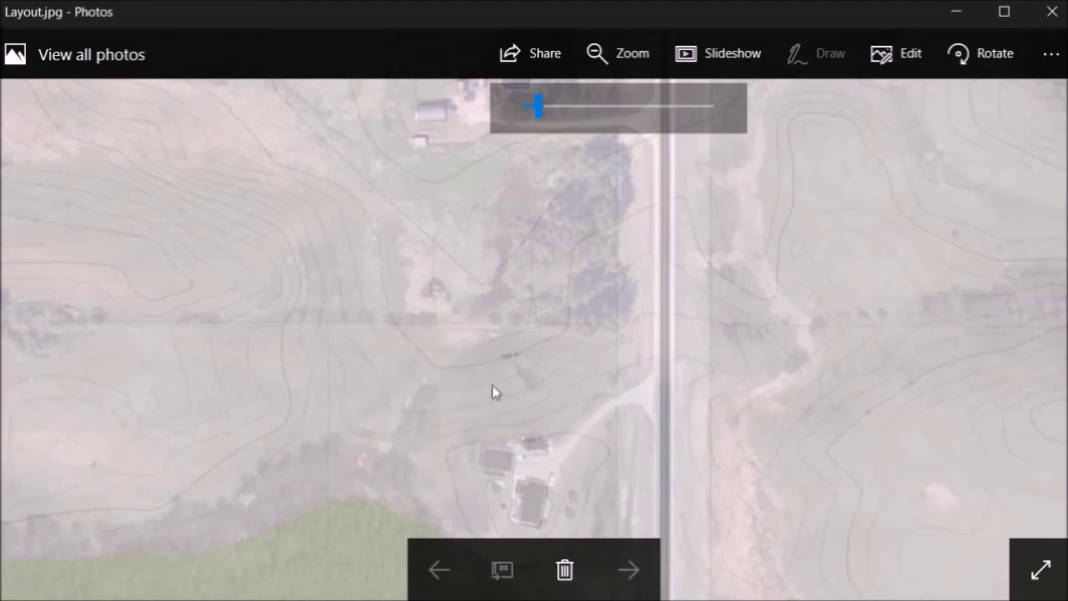
left_click_drag(463, 371, 434, 191)
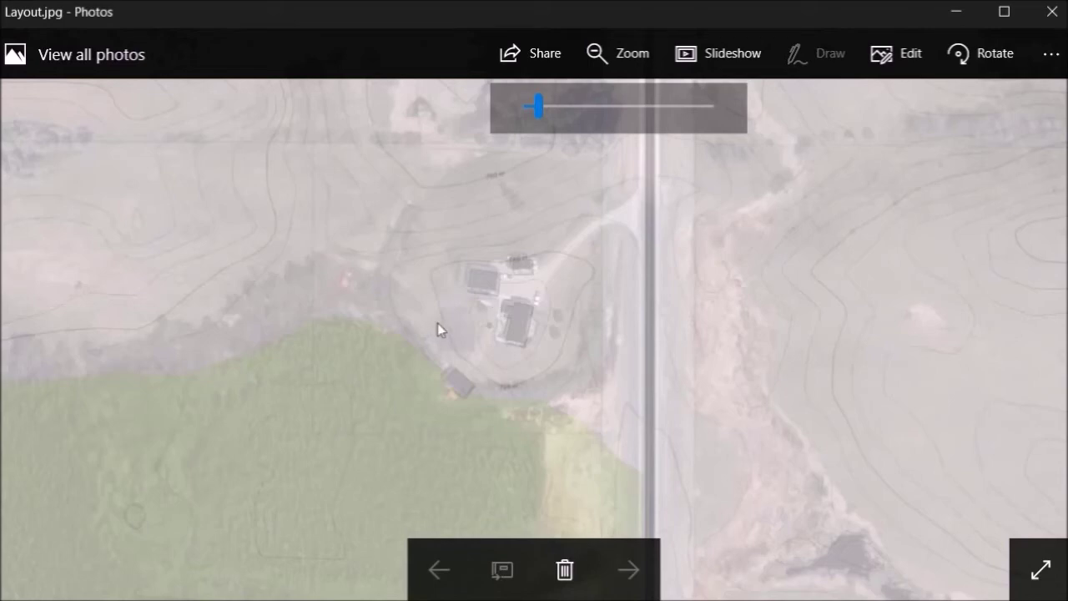
scroll(438, 327, "down", 1)
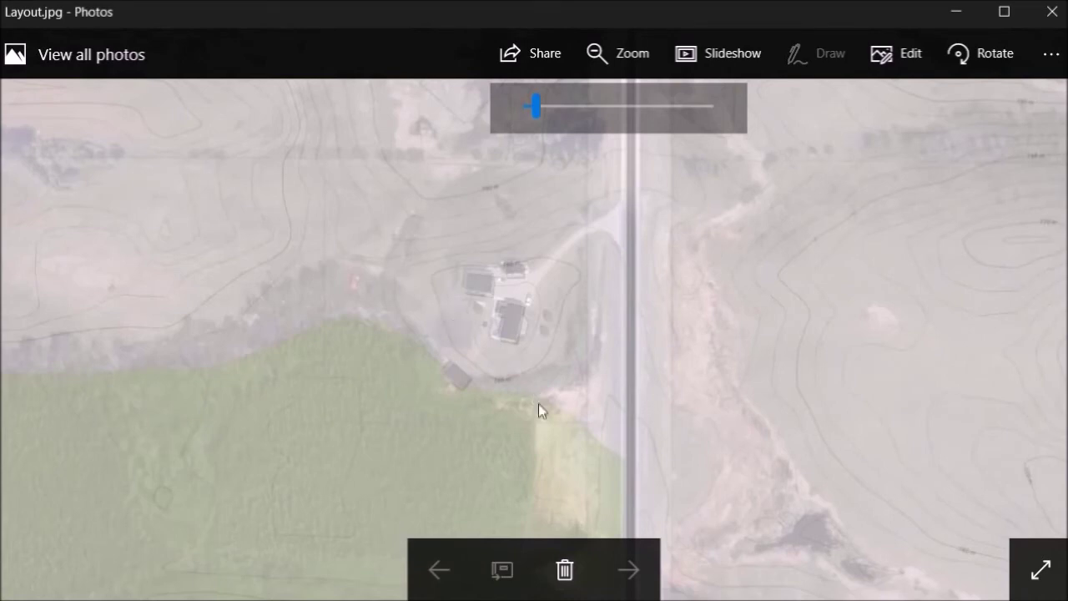
left_click(572, 581)
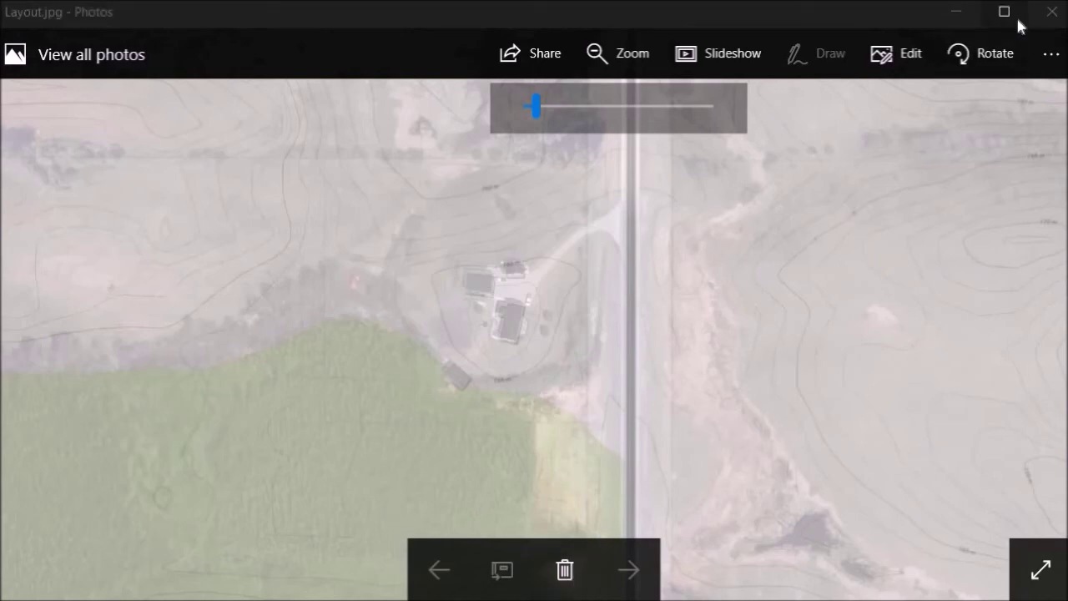
left_click(1051, 11)
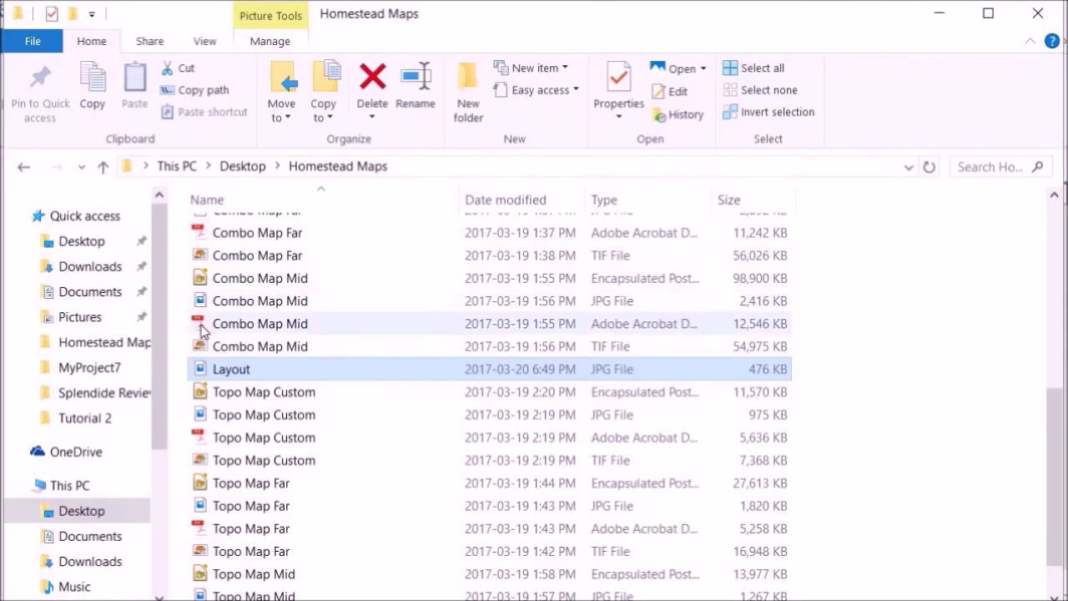
Open Combo Map Custom.jpg from the Homestead Maps folder in Photos
double_click(302, 374)
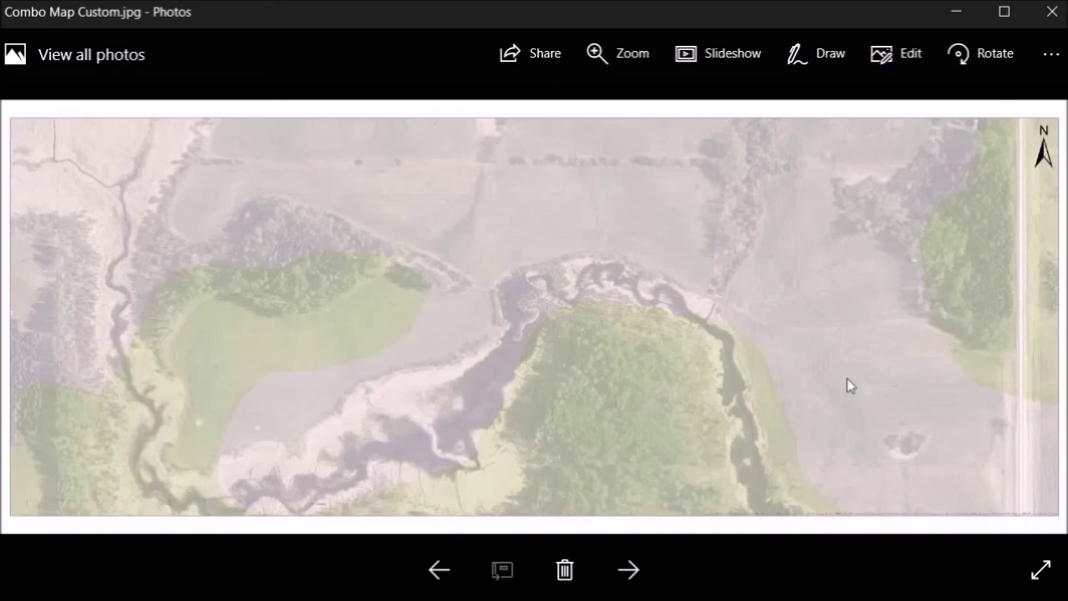
Zoom into Combo Map Custom.jpg and pan across the field, trees and road
left_click(617, 53)
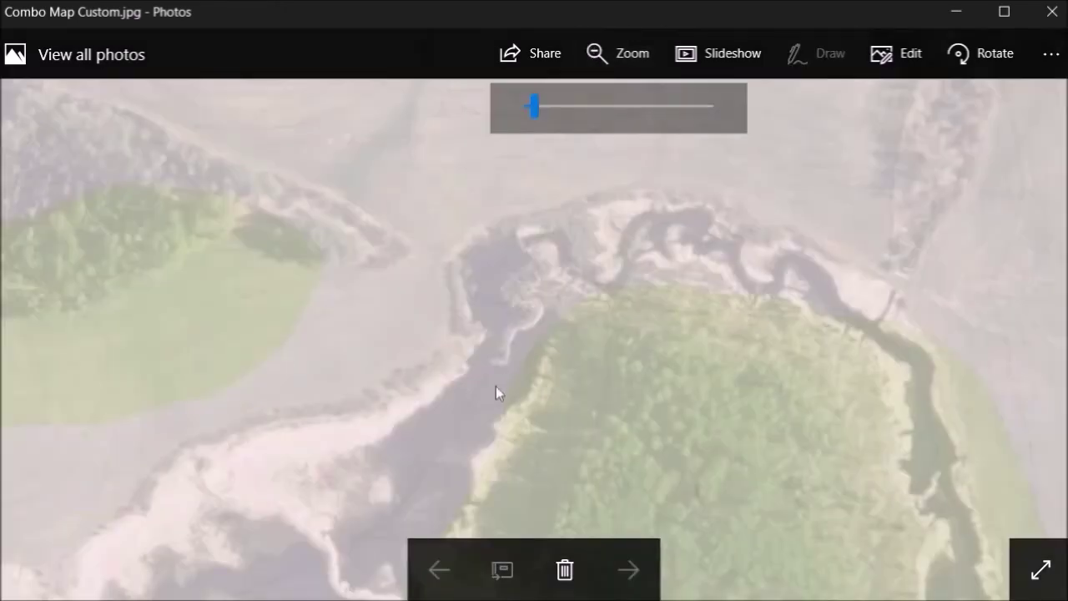
scroll(518, 392, "up", 1)
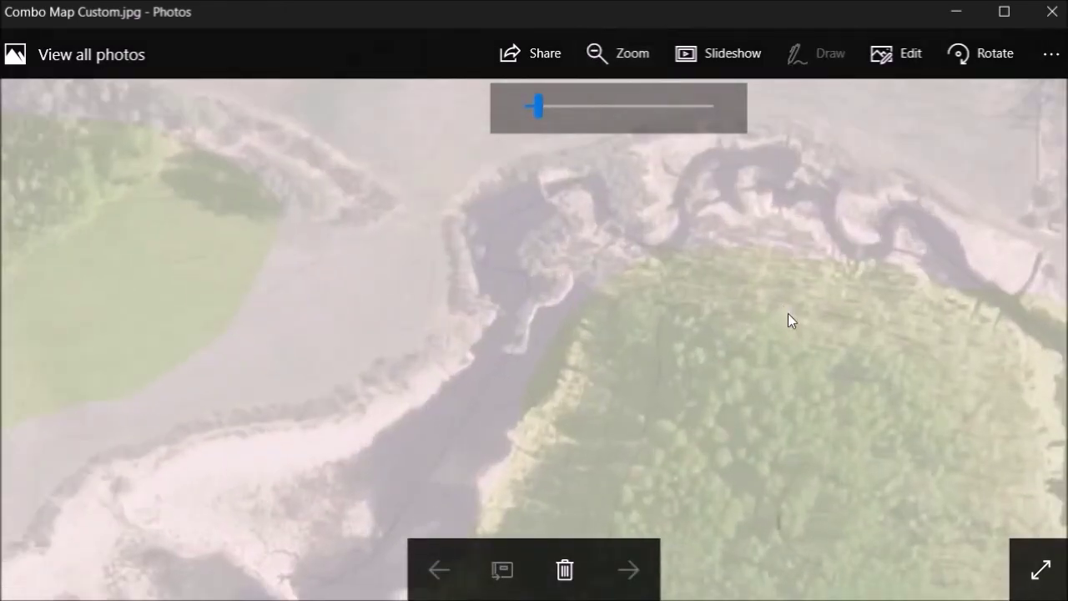
scroll(584, 384, "up", 1)
left_click_drag(745, 244, 119, 429)
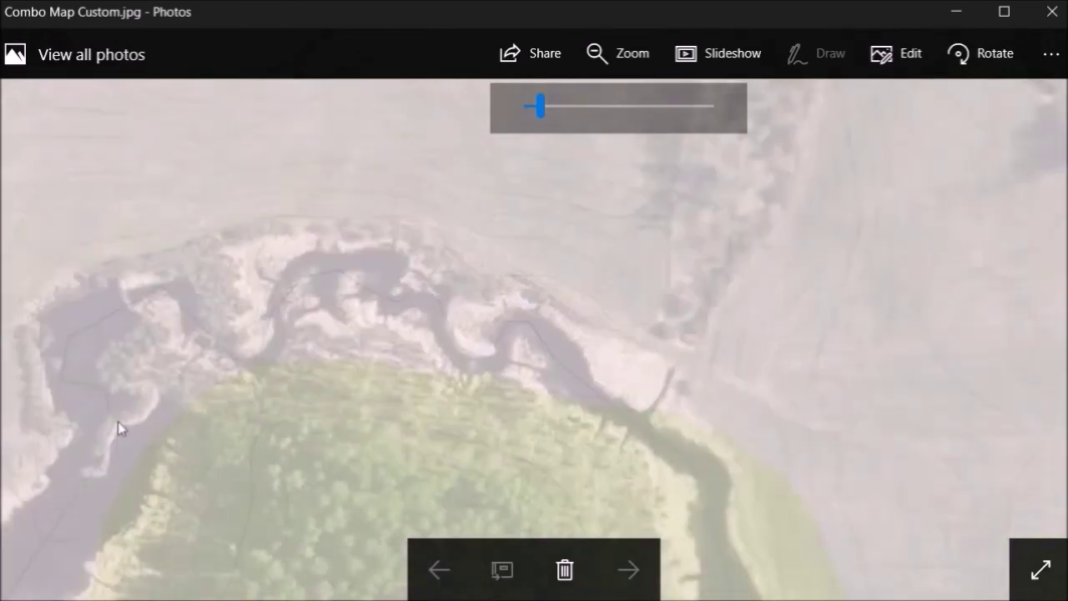
left_click_drag(672, 281, 174, 151)
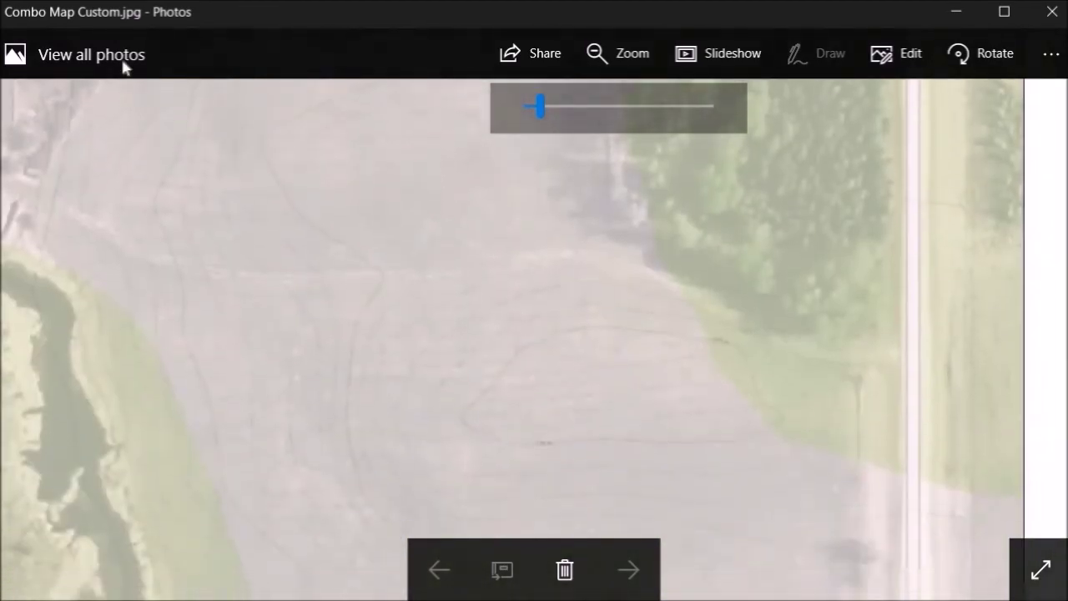
scroll(424, 303, "up", 2)
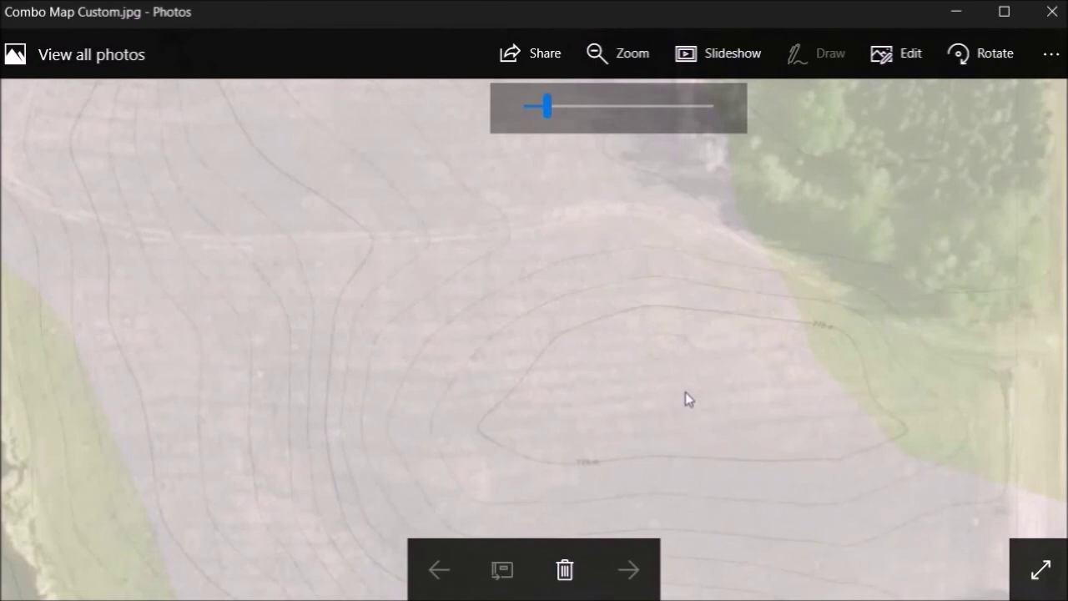
scroll(684, 397, "up", 2)
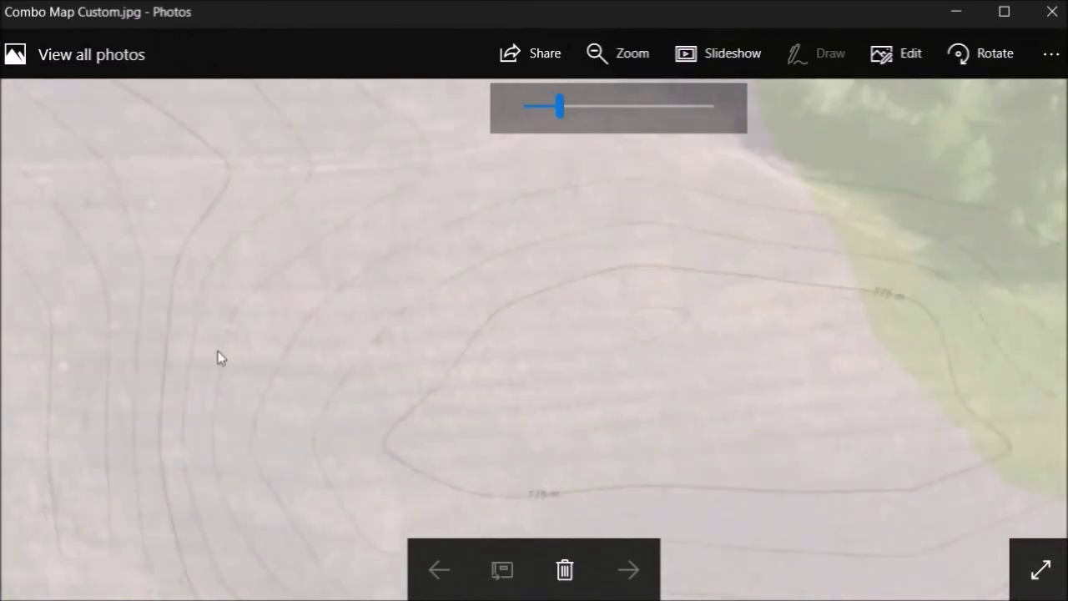
Pan to the lake and the 0.4 Kilometers scale bar, then zoom out to fit
left_click_drag(374, 345, 835, 231)
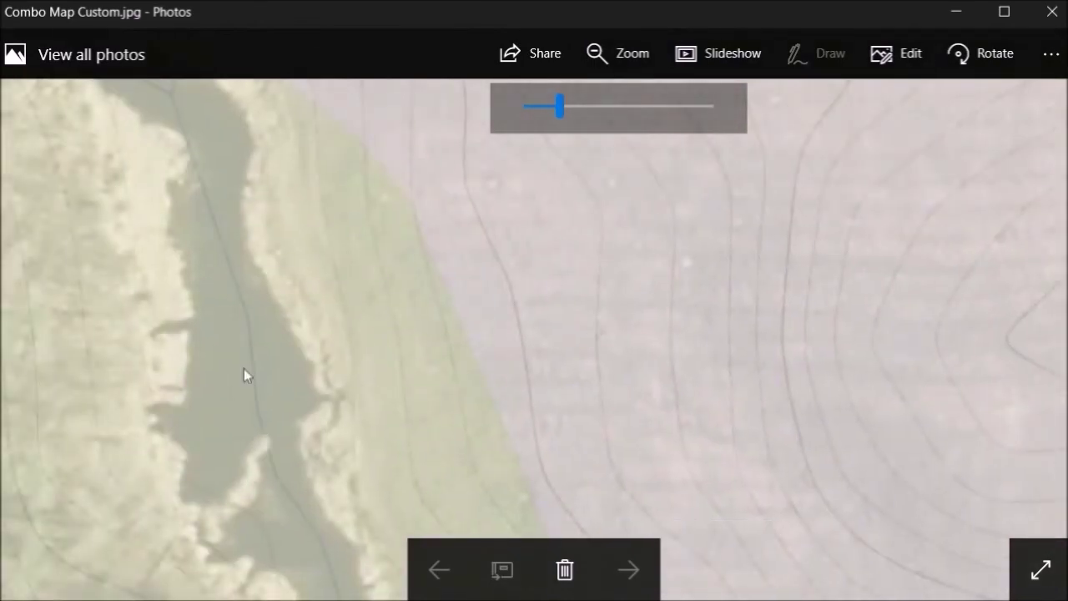
left_click_drag(173, 385, 700, 276)
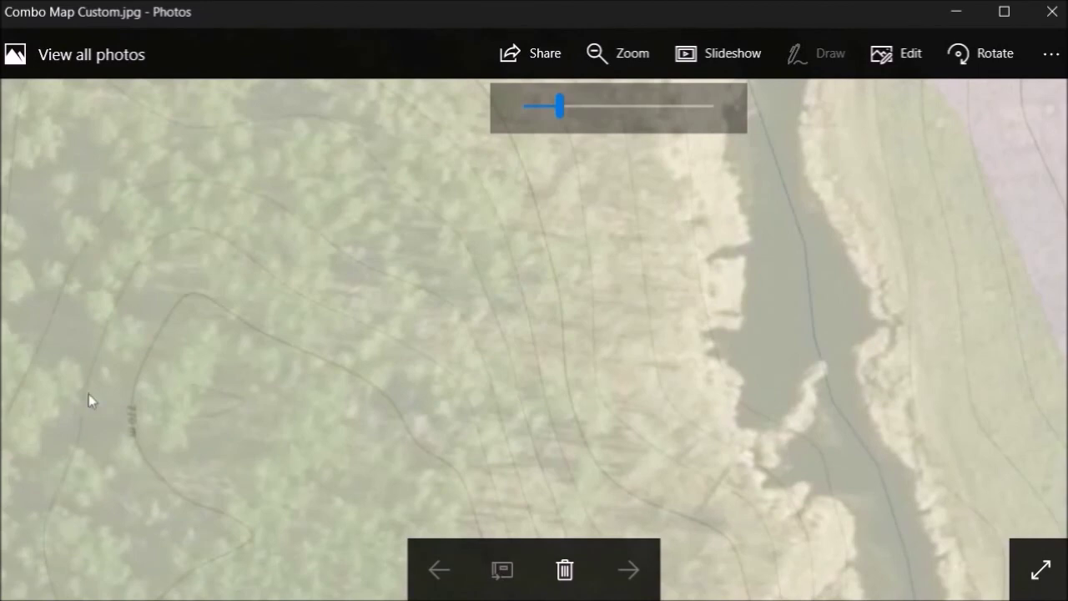
left_click_drag(88, 394, 634, 267)
left_click_drag(98, 393, 681, 264)
left_click_drag(81, 393, 596, 198)
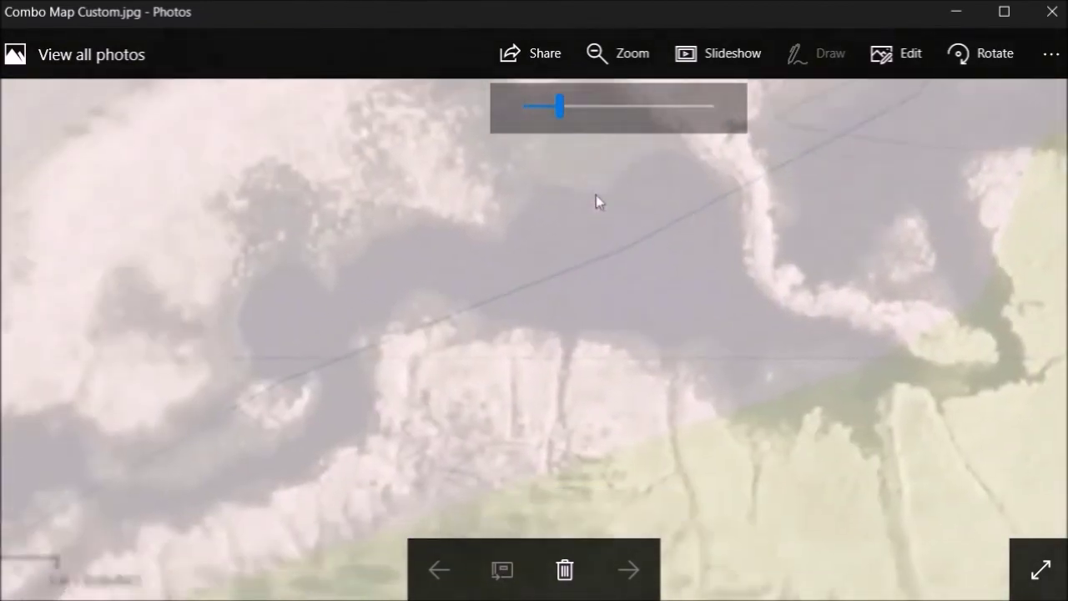
left_click_drag(142, 407, 596, 245)
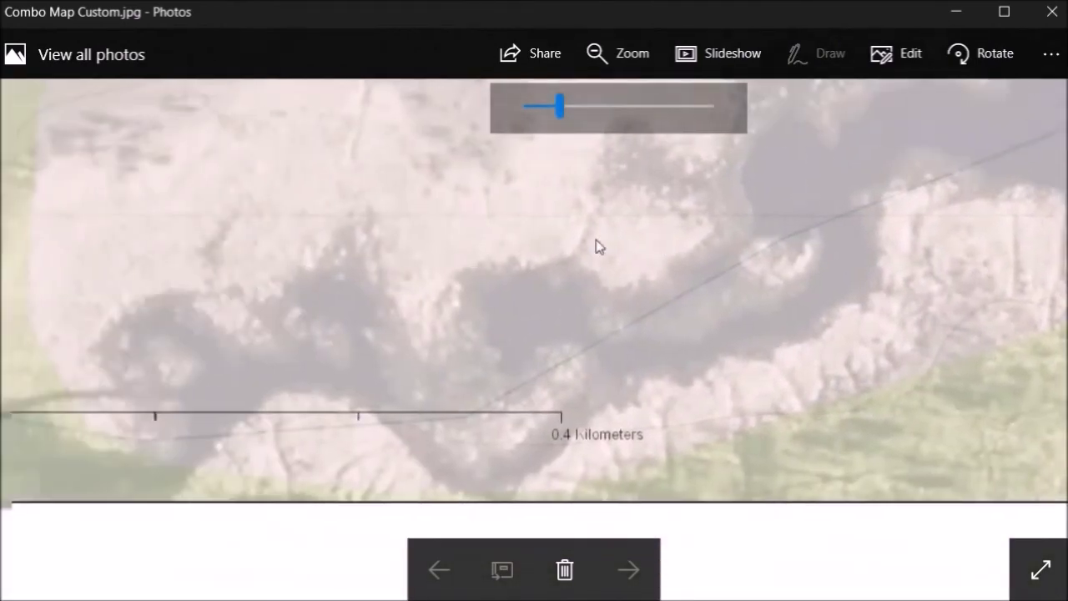
left_click_drag(103, 448, 743, 316)
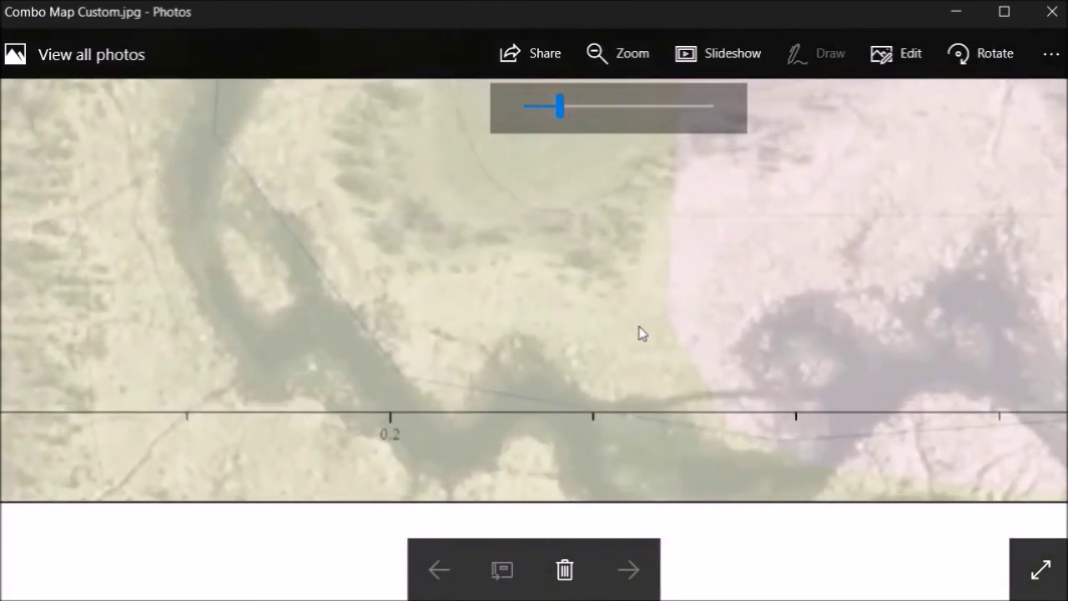
left_click_drag(639, 331, 166, 421)
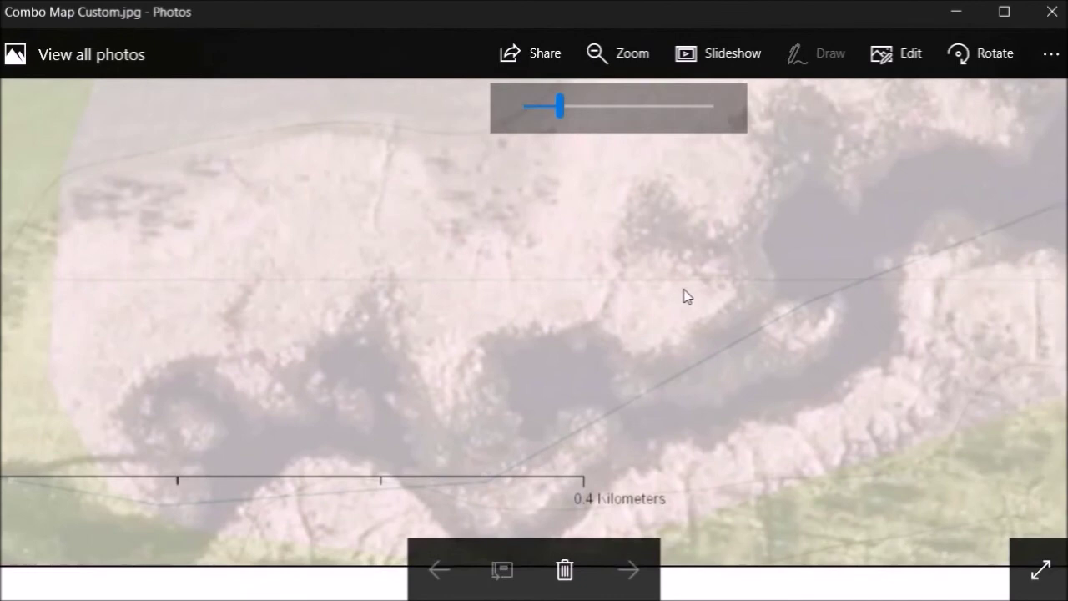
scroll(662, 286, "down", 3)
scroll(630, 282, "down", 3)
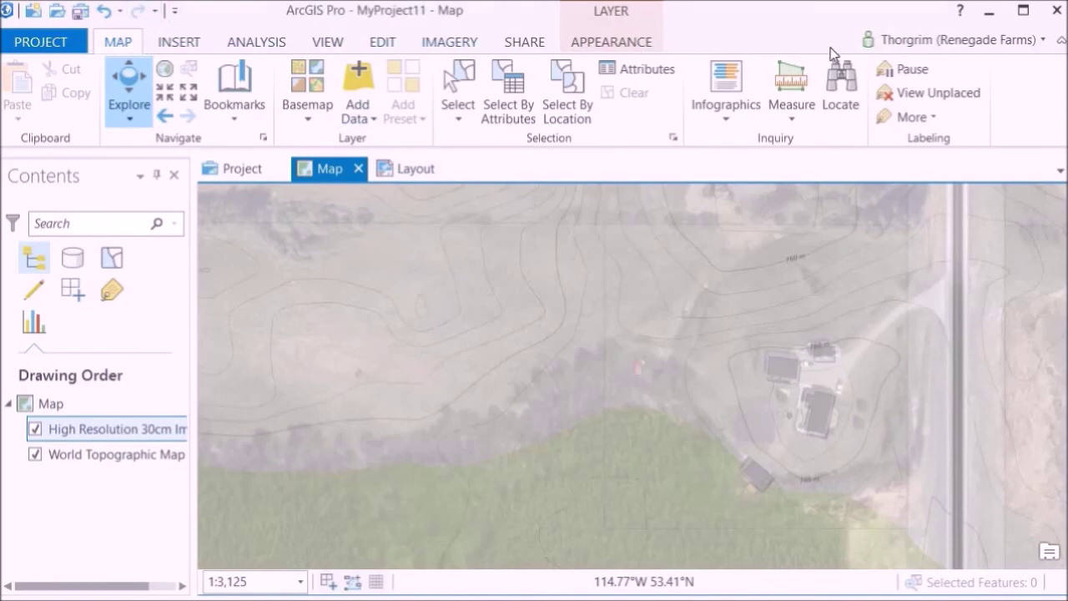
Open the Measure dropdown in the Map tab's Inquiry group
left_click(787, 115)
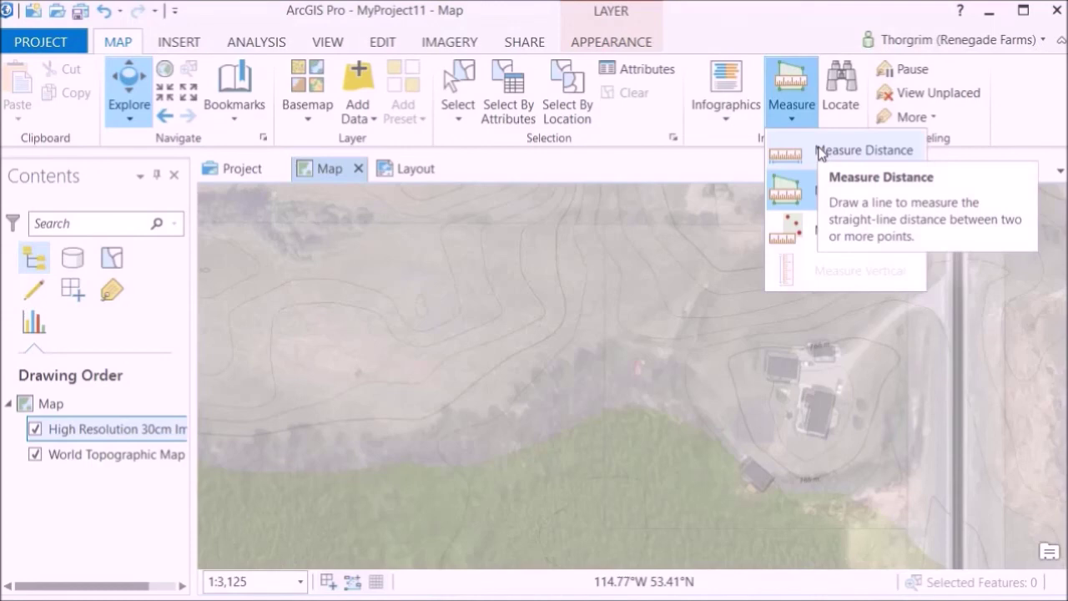
Measure the 58.66-meter path from the road to the house with Measure Distance
left_click(818, 151)
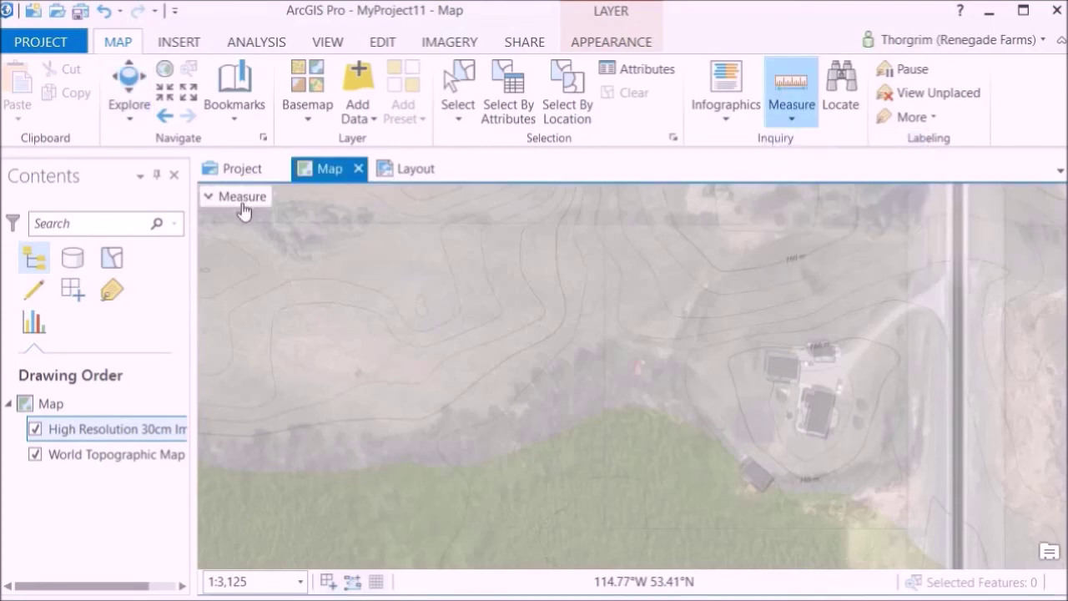
left_click(945, 297)
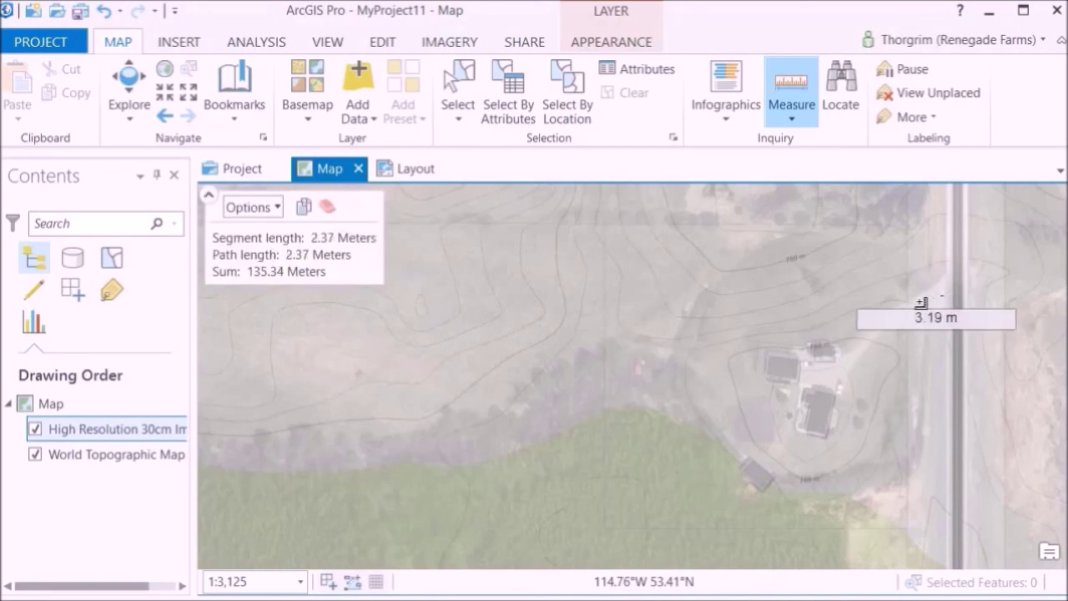
left_click(893, 317)
left_click(883, 327)
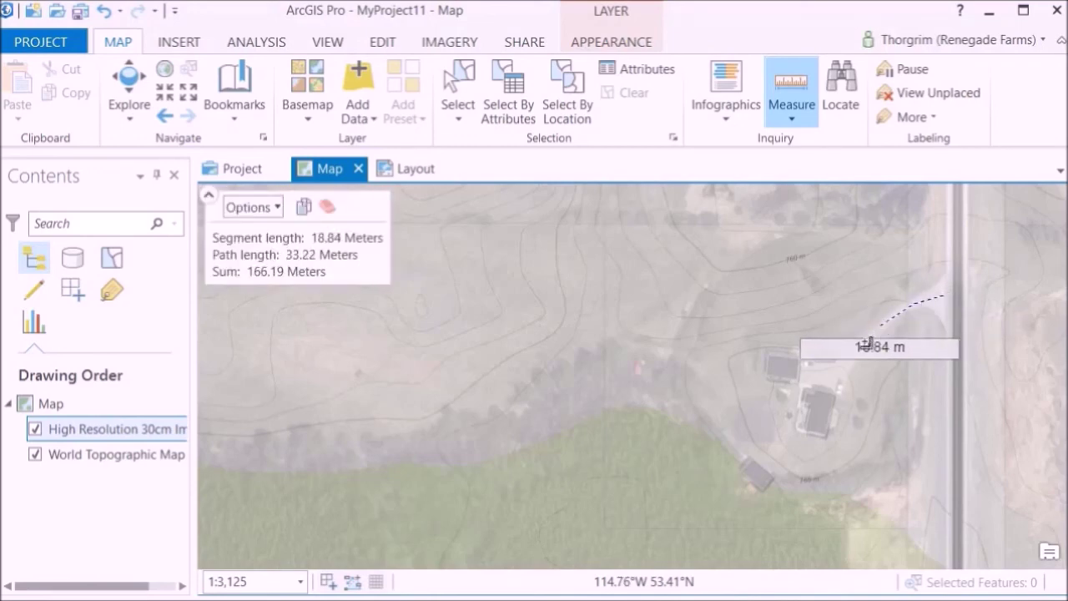
left_click(852, 359)
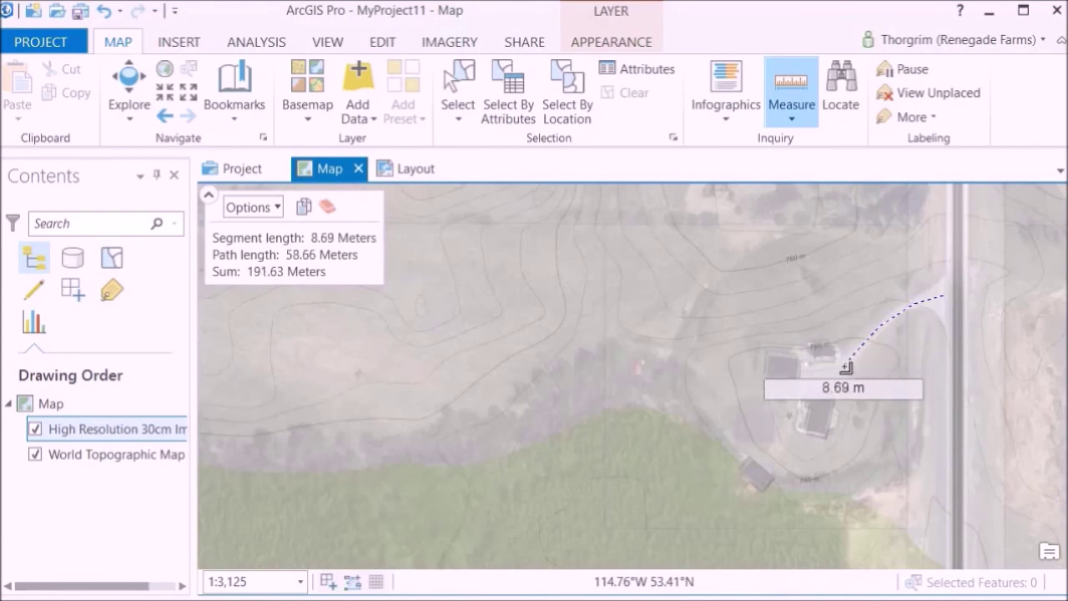
double_click(846, 367)
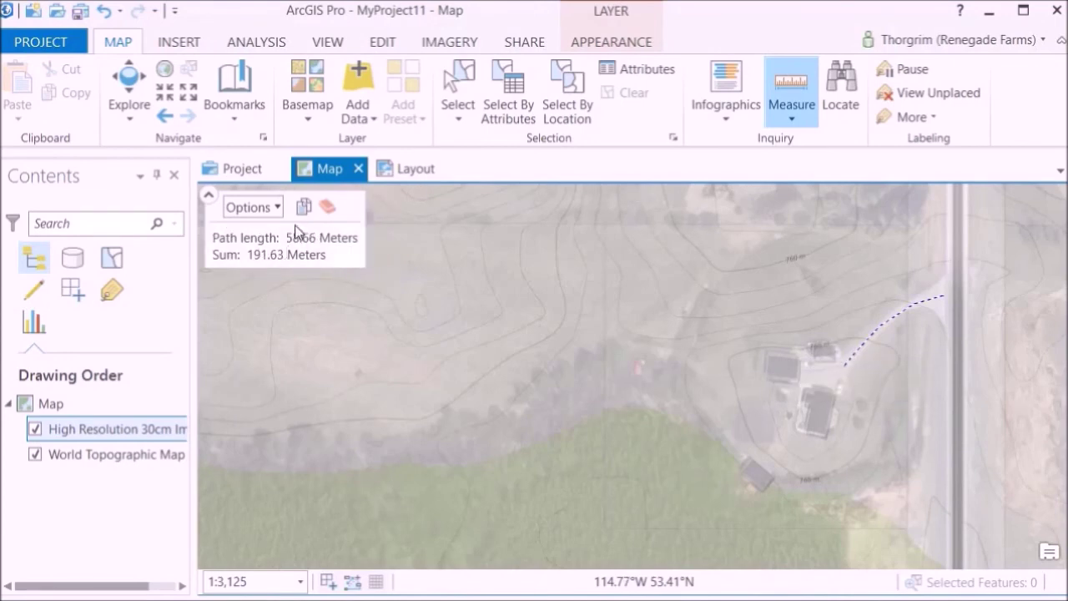
Add Yards as a distance unit, reporting the path as 64.15 yards
left_click(279, 208)
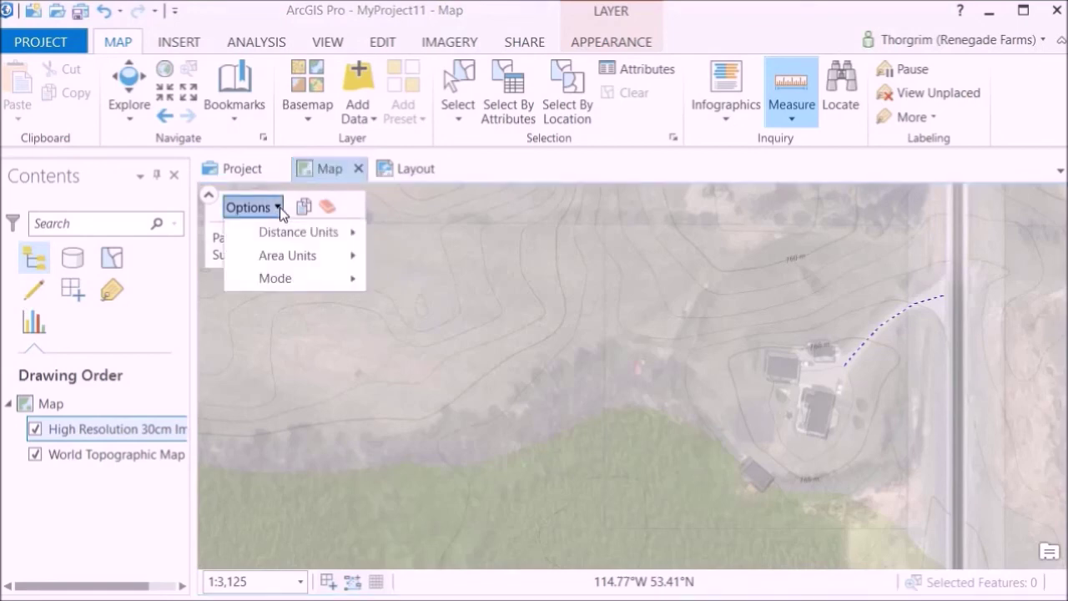
mouse_move(287, 232)
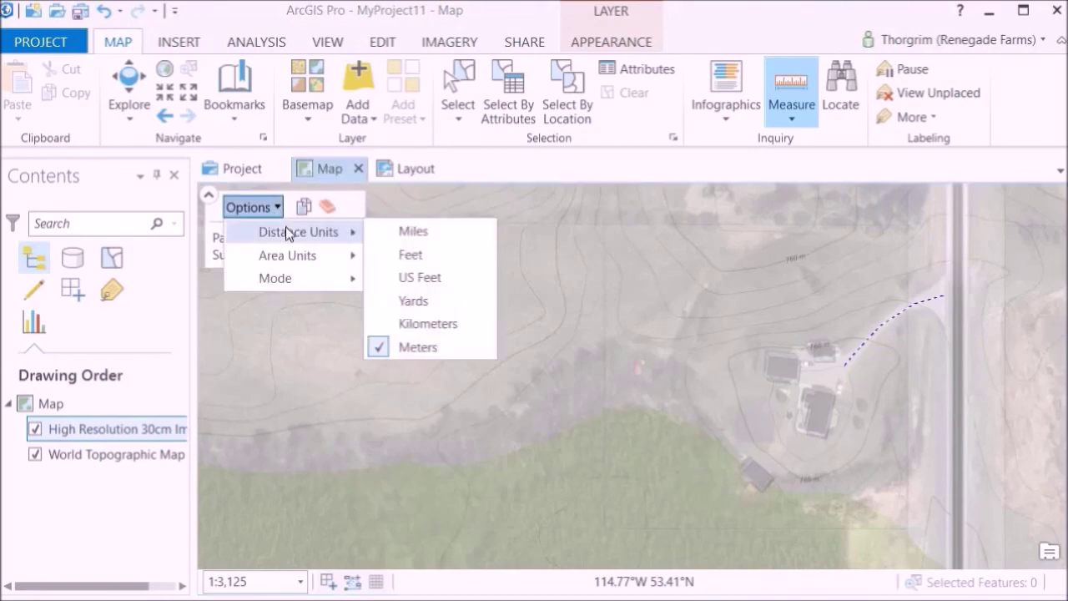
left_click(413, 300)
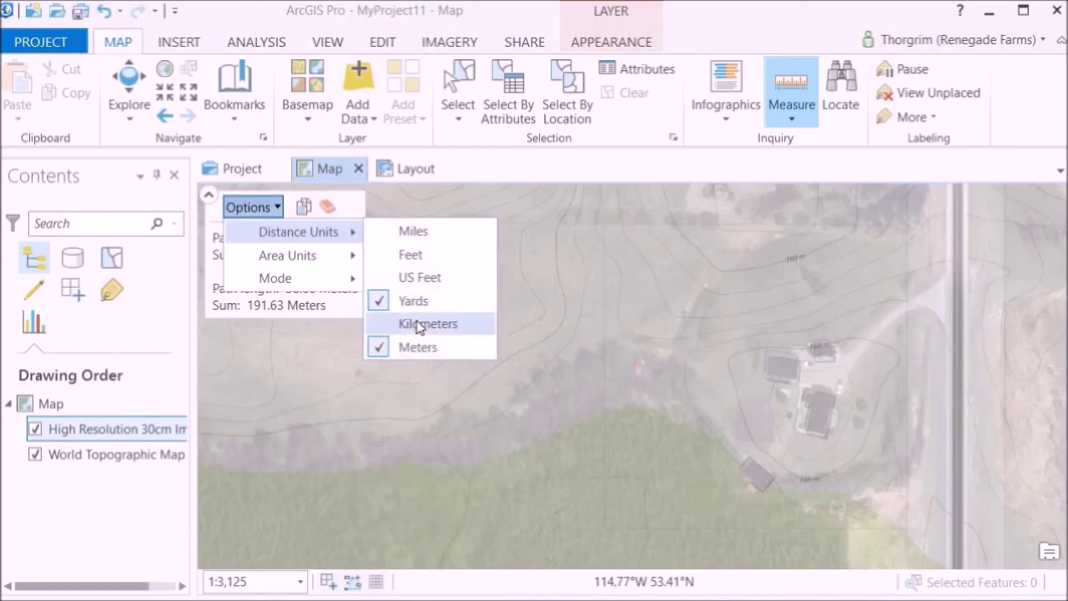
left_click(419, 324)
left_click(419, 325)
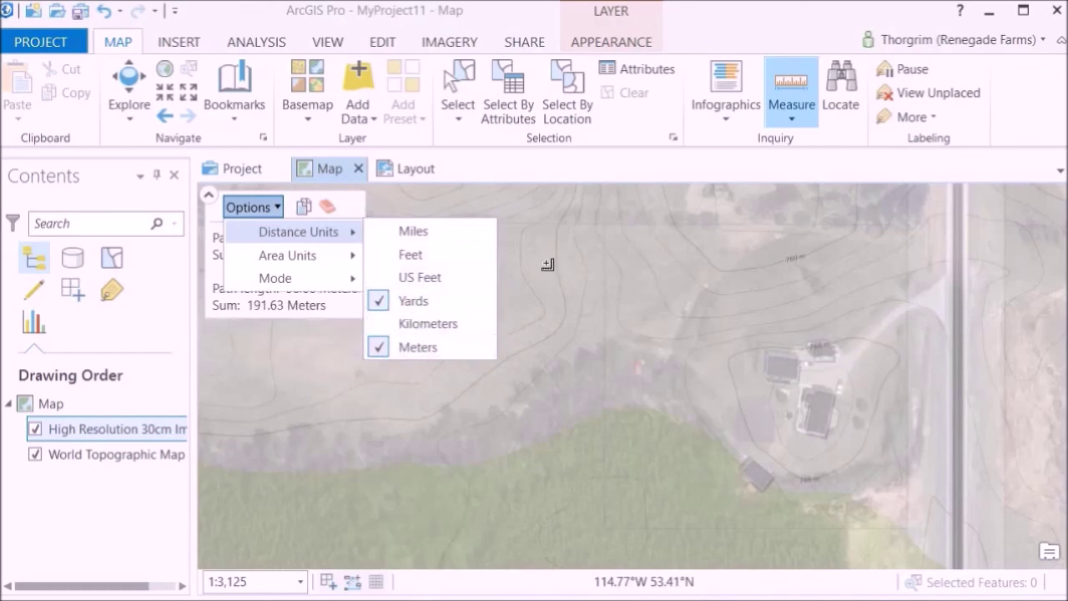
left_click(545, 262)
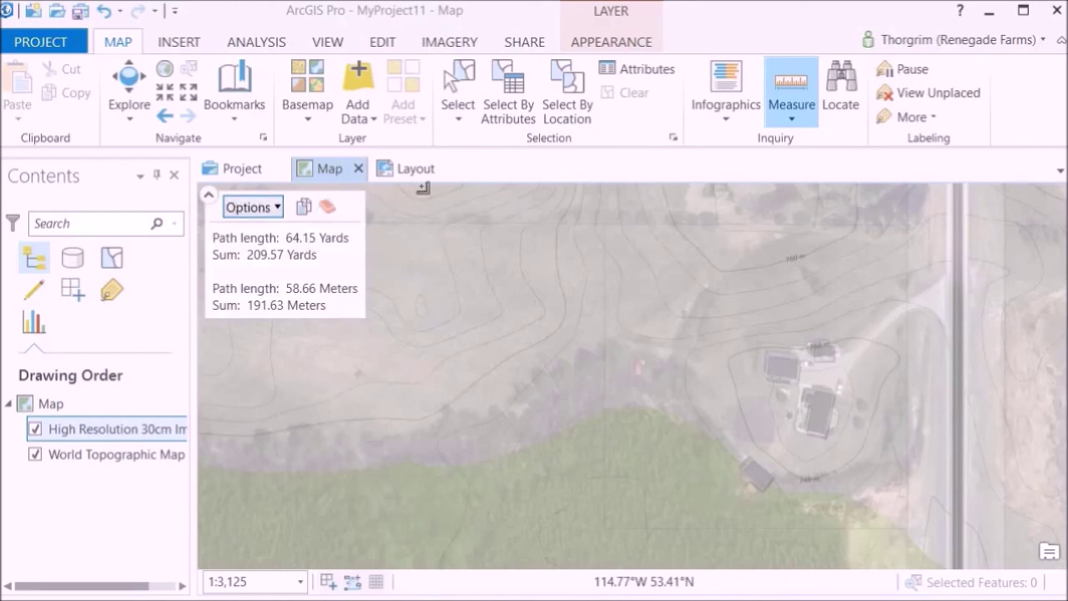
left_click(787, 117)
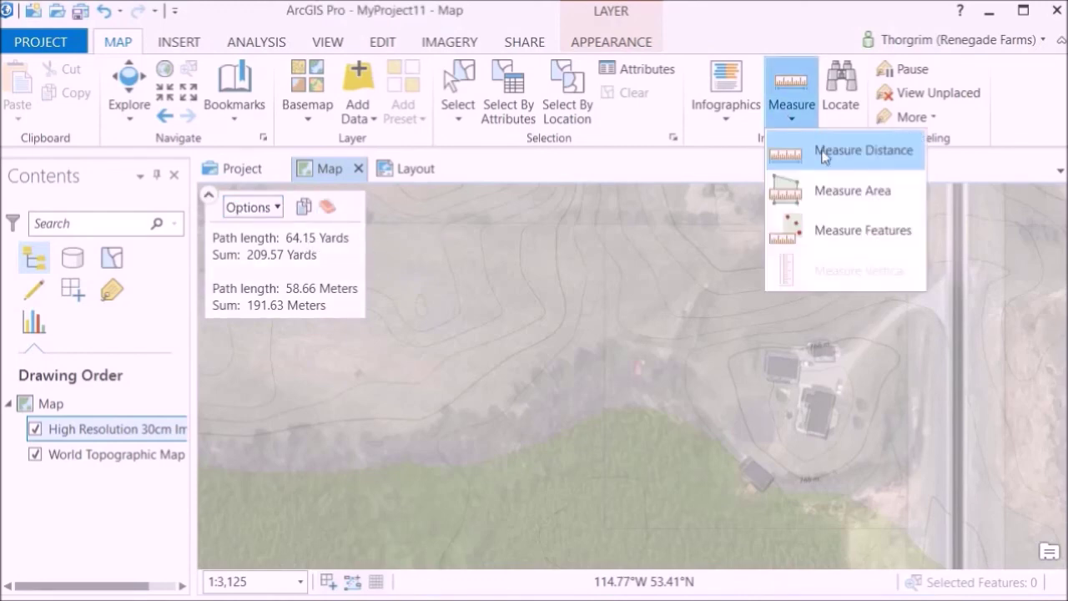
Trace a four-corner area measurement around the farmstead: 19,879.95 square meters, 622.33-yard perimeter
left_click(849, 192)
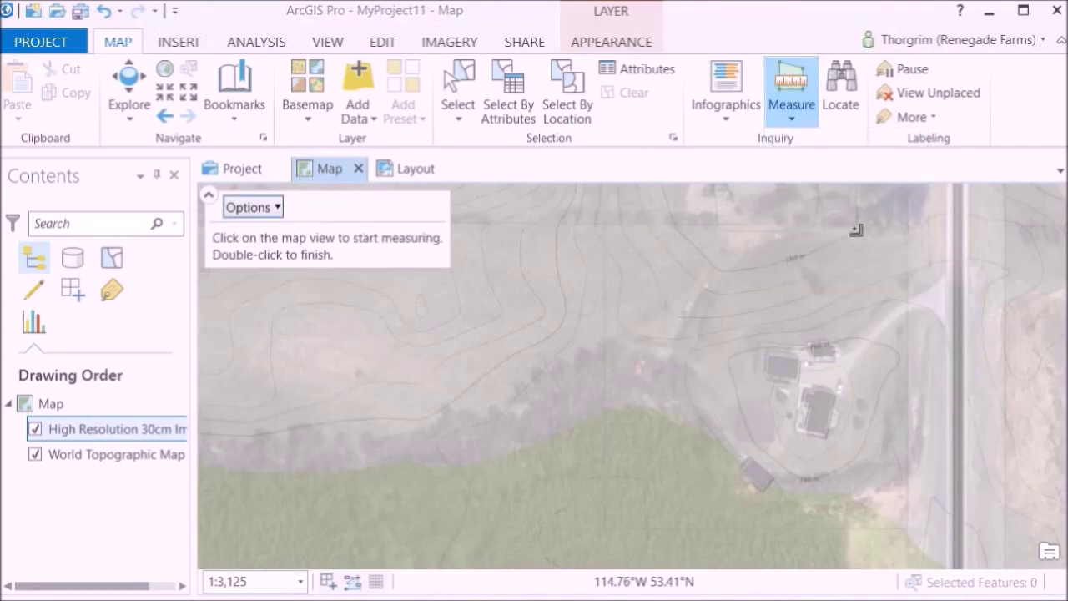
left_click(606, 225)
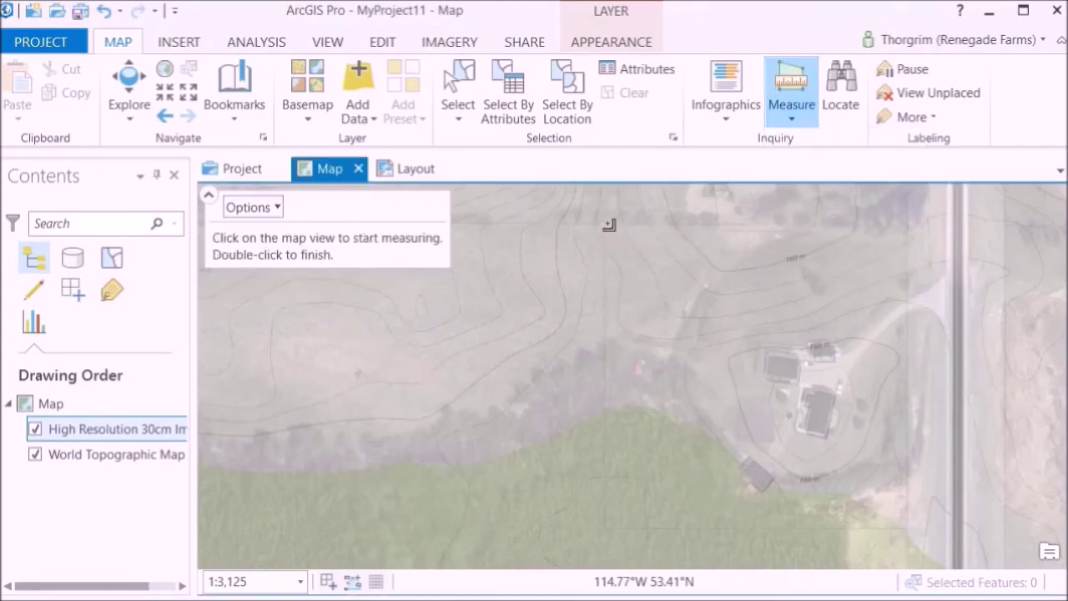
left_click(908, 224)
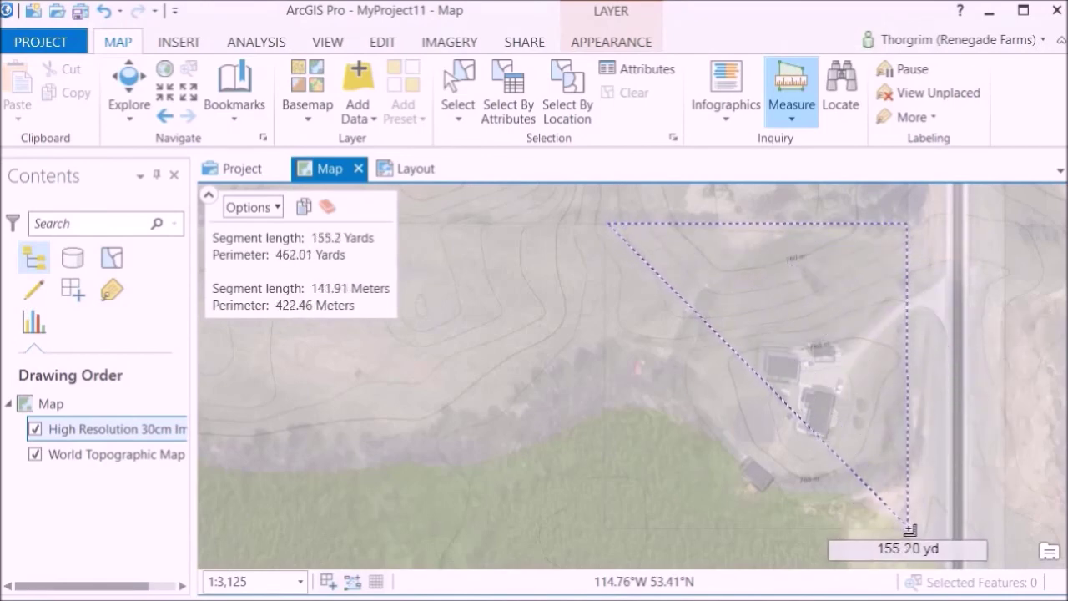
left_click(907, 527)
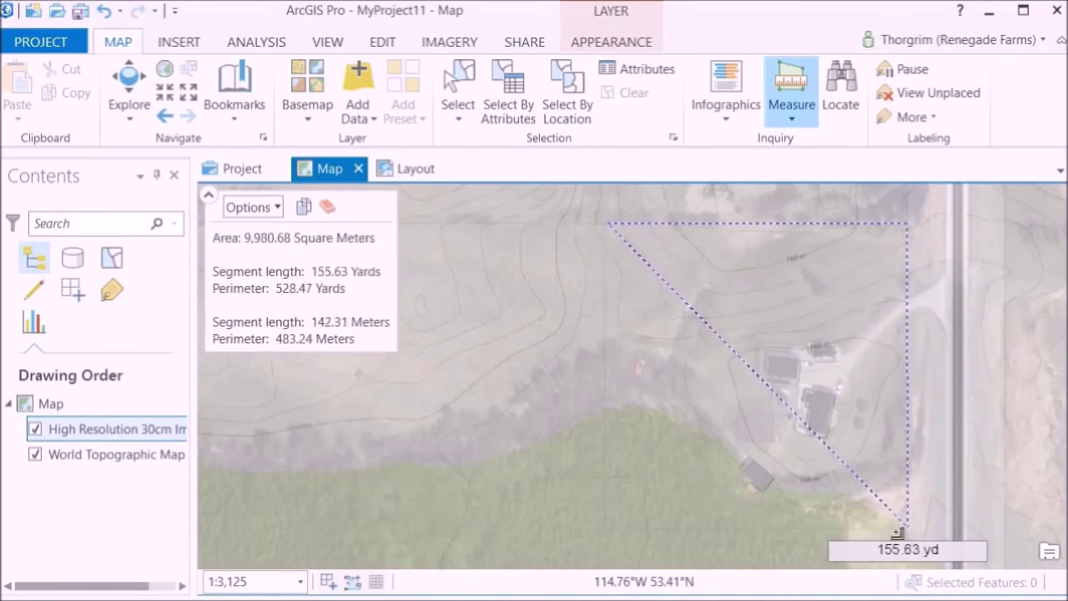
double_click(605, 526)
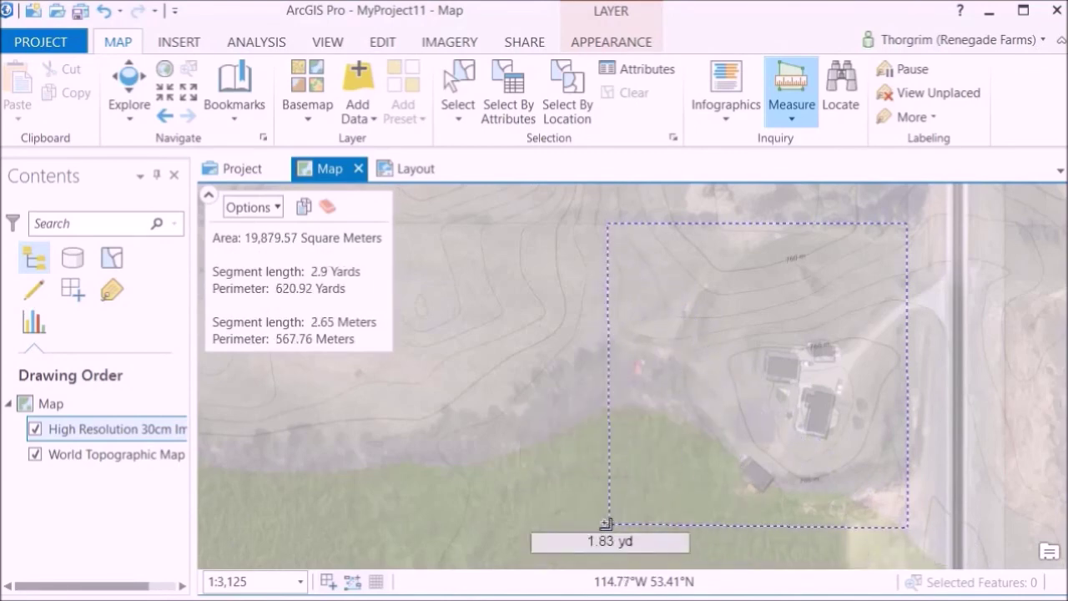
double_click(610, 526)
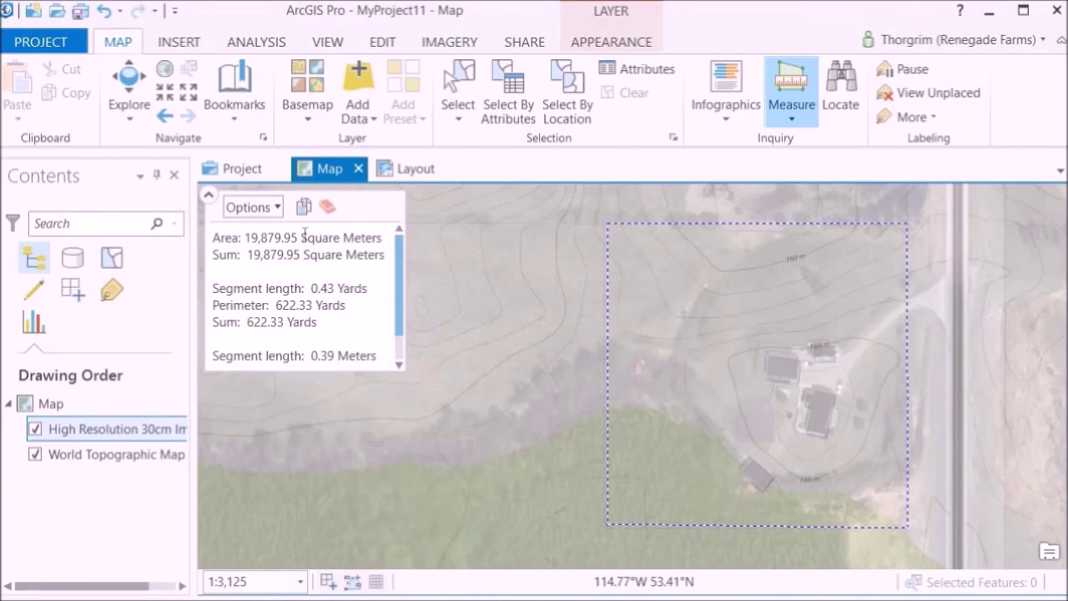
Add acres as an area unit, showing 4.91 acres, and collapse the measurement results
left_click(281, 206)
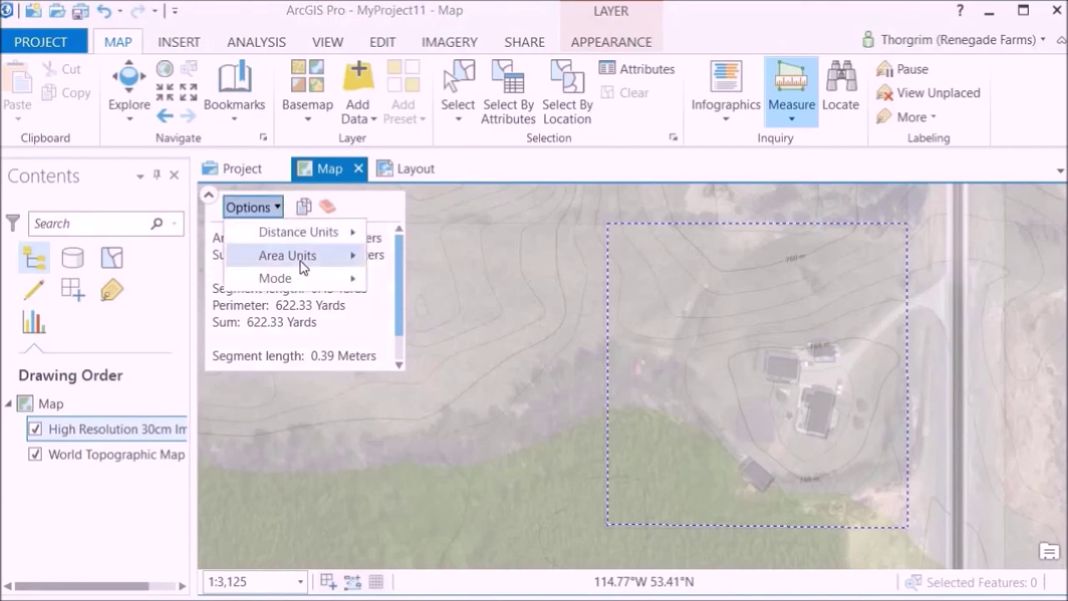
mouse_move(303, 265)
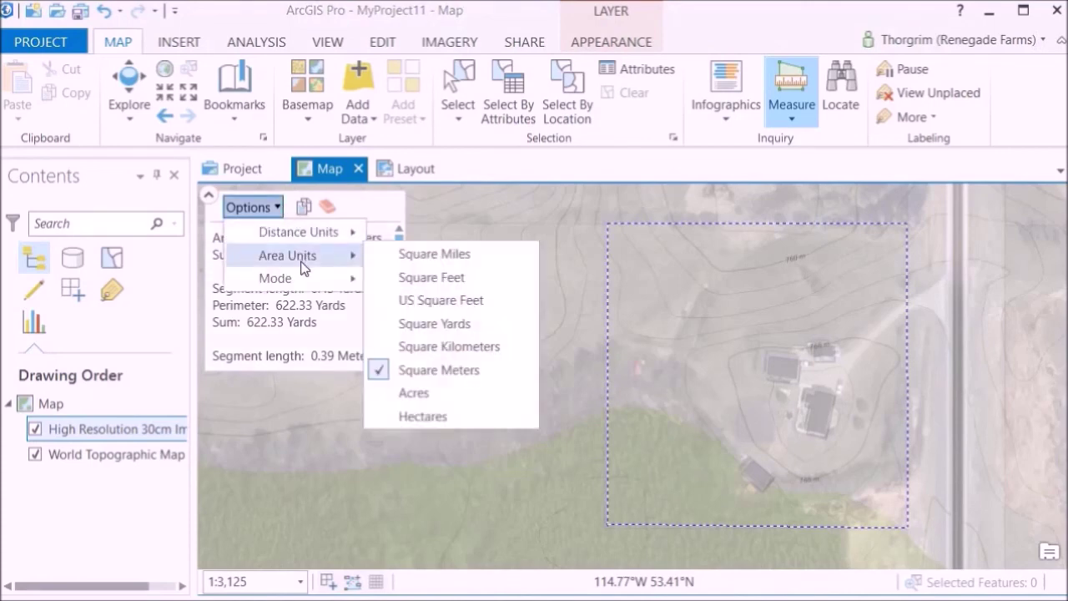
left_click(434, 394)
left_click(458, 222)
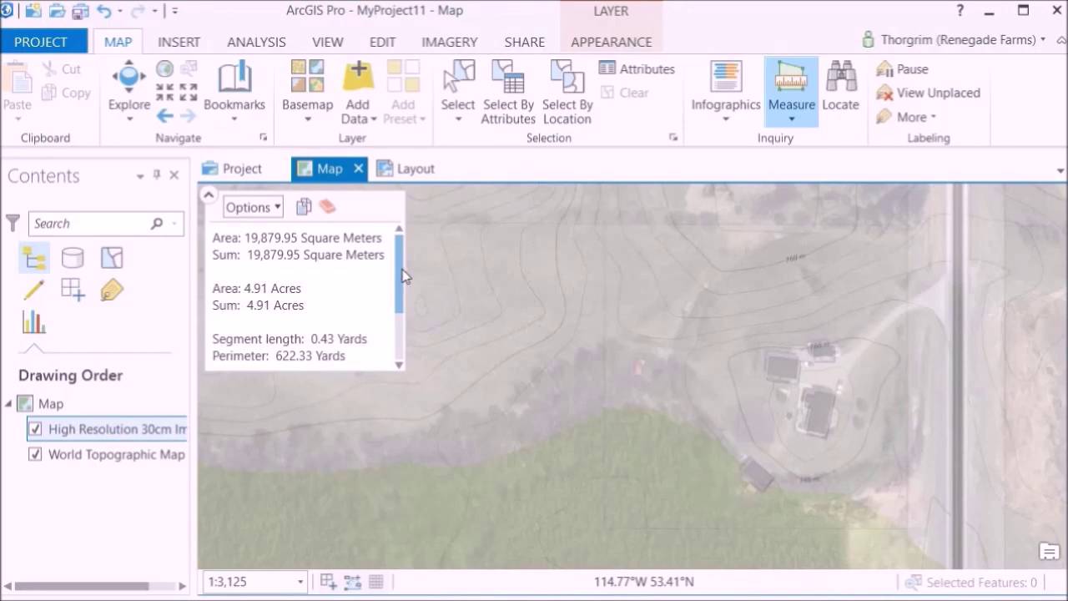
left_click(209, 199)
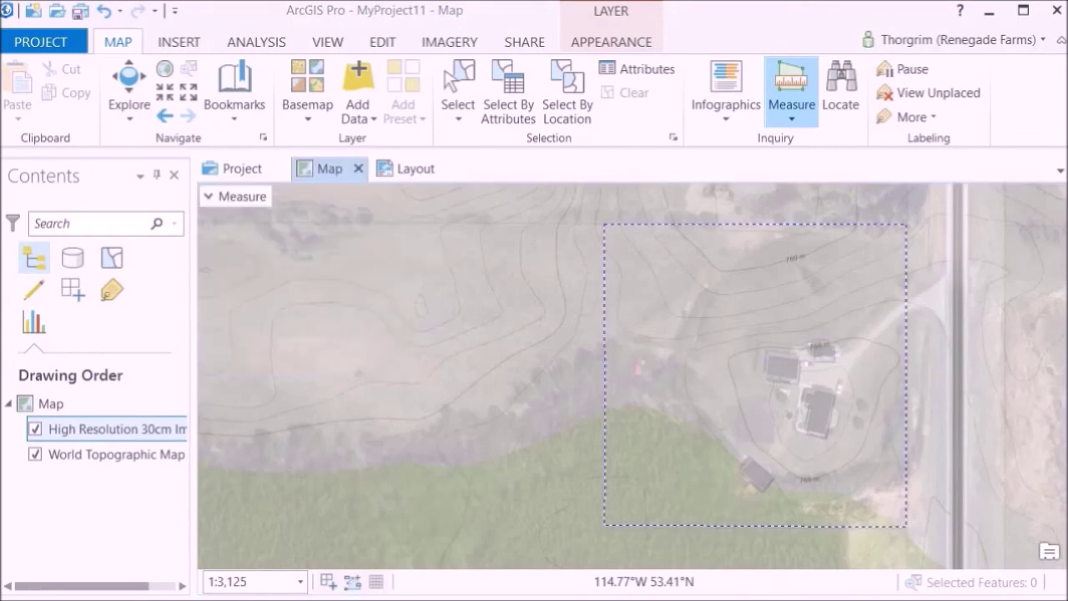